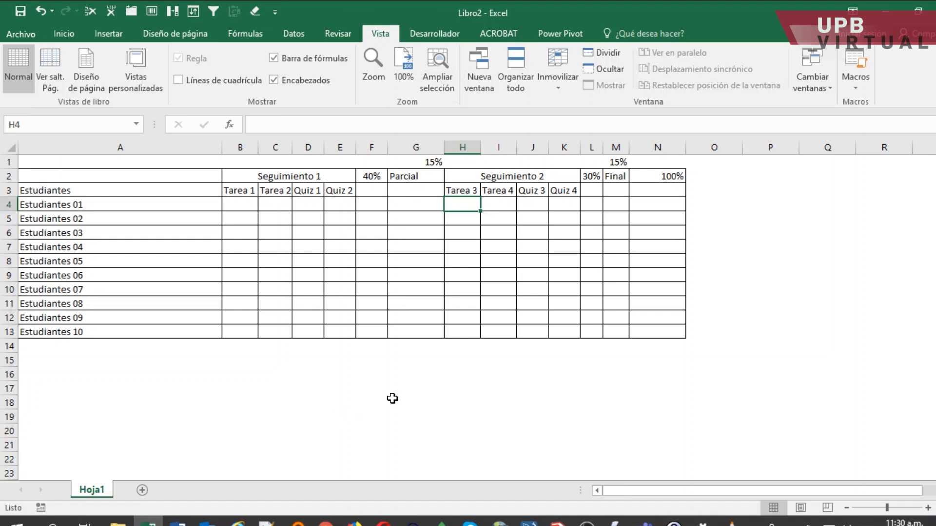
Examine the grade sheet's structure: the 100% total formula, the weight percentages, and the Seguimiento 1, Seguimiento 2 and Final cells for Estudiantes 01.
click(660, 175)
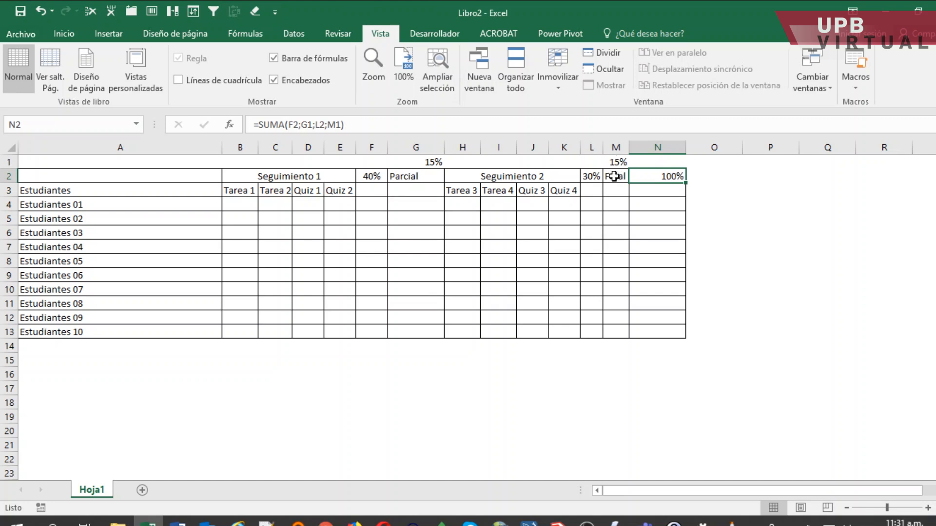
click(374, 177)
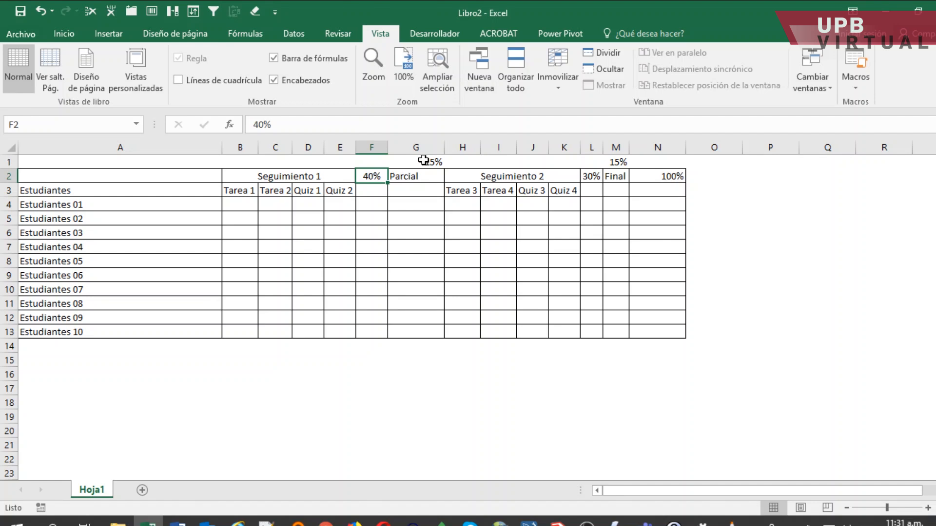
click(666, 176)
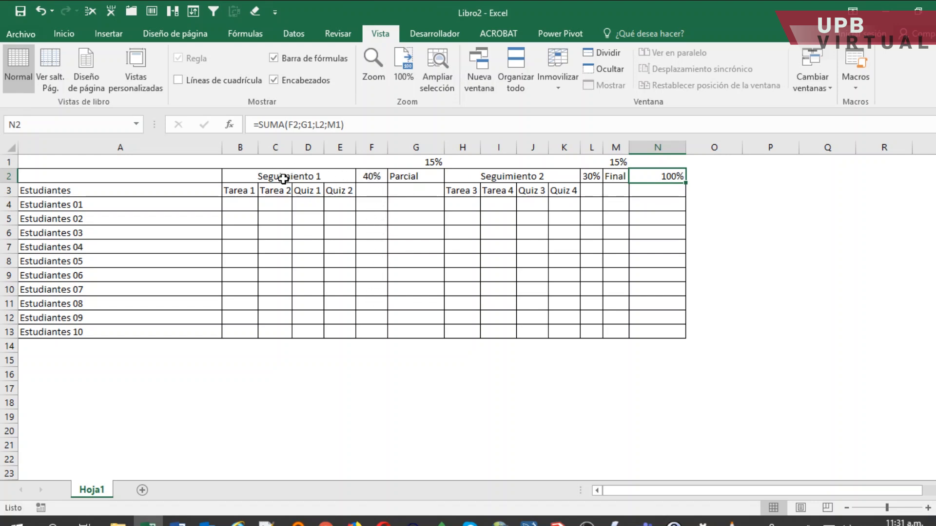
click(261, 176)
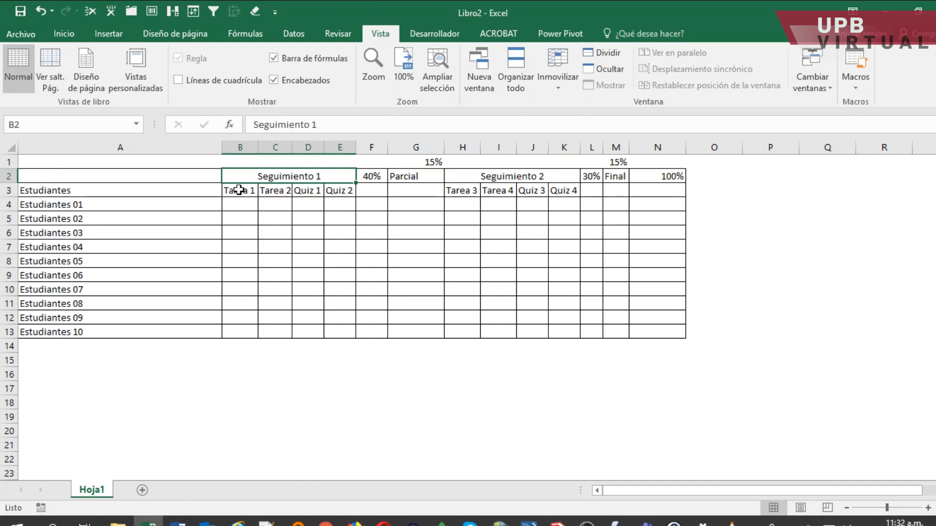
drag(236, 204, 341, 204)
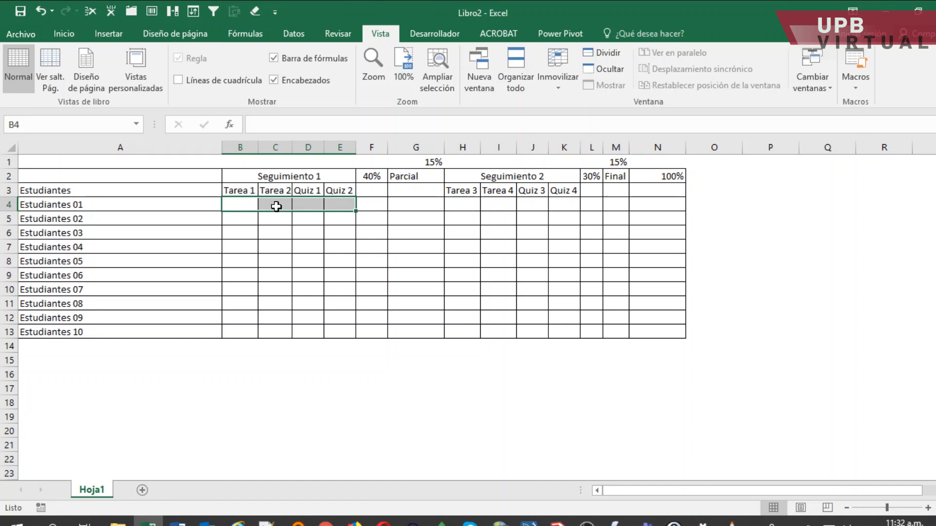
click(371, 205)
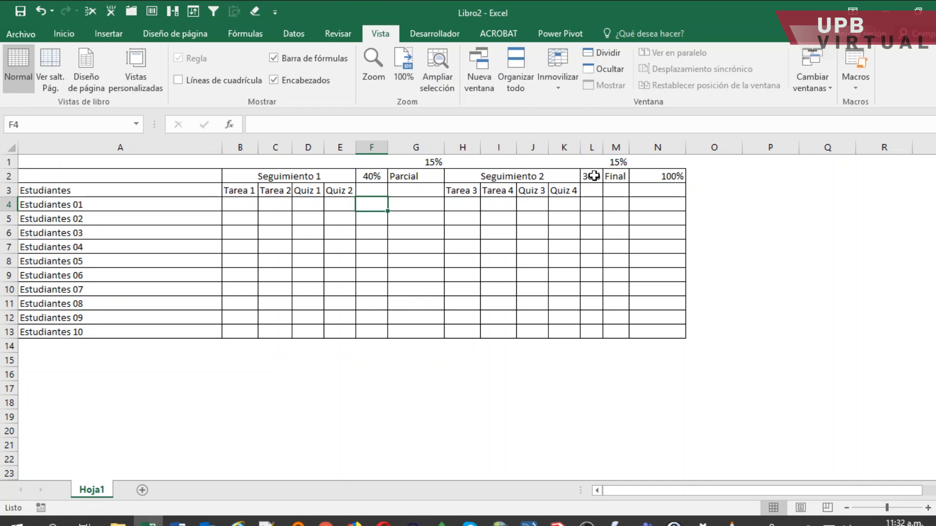
drag(459, 202, 550, 202)
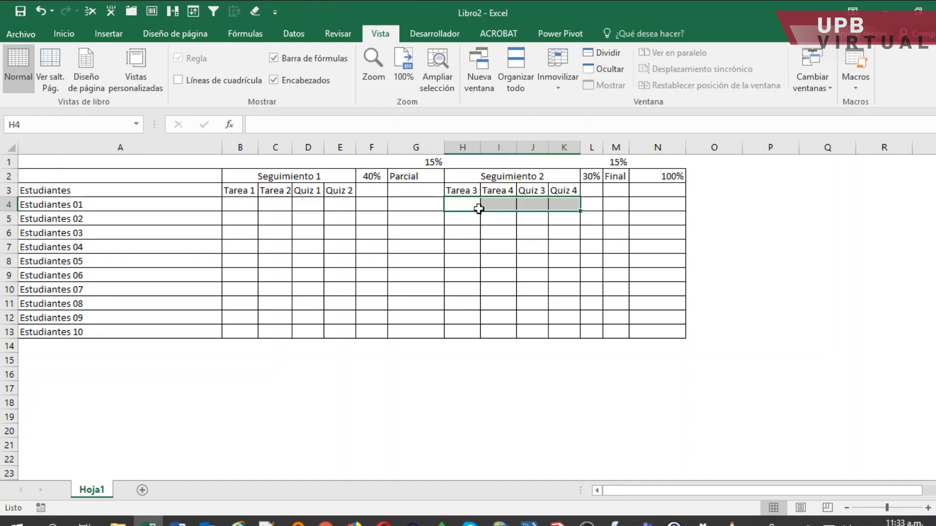
click(617, 206)
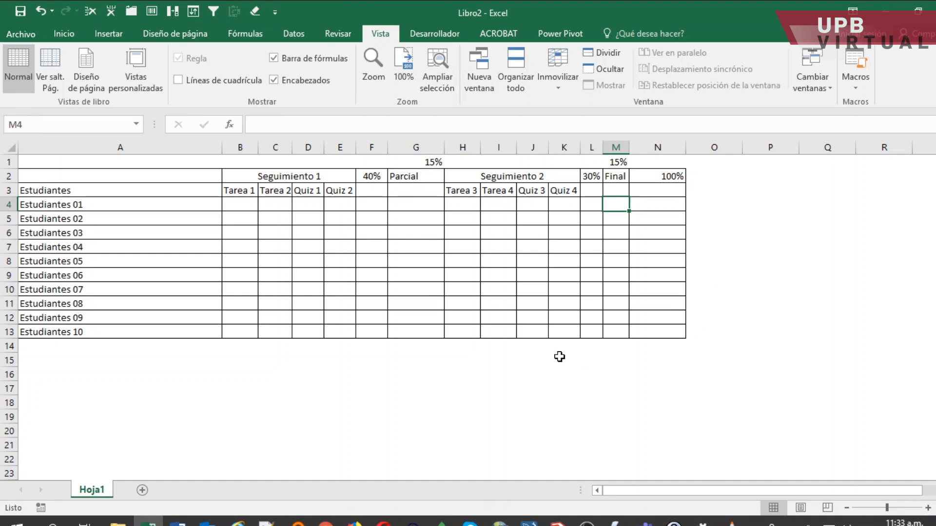
click(243, 207)
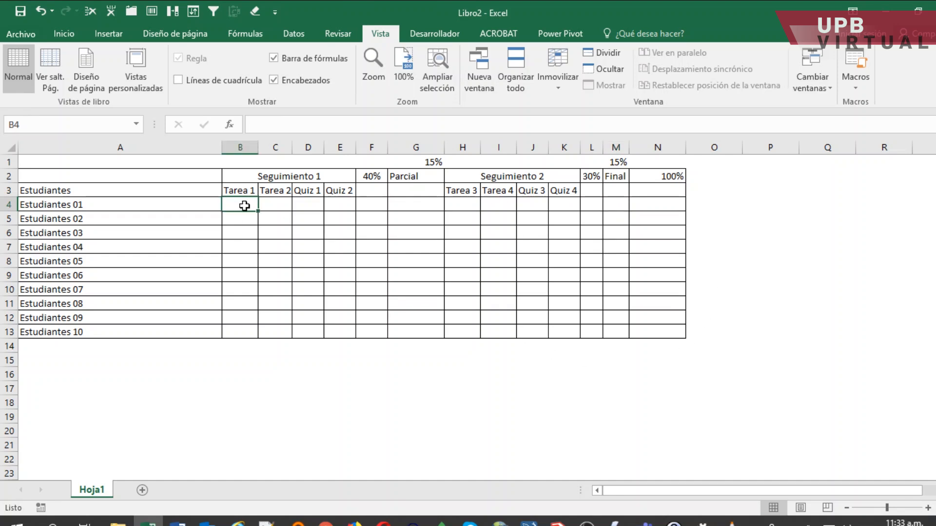
click(285, 203)
click(312, 205)
click(343, 206)
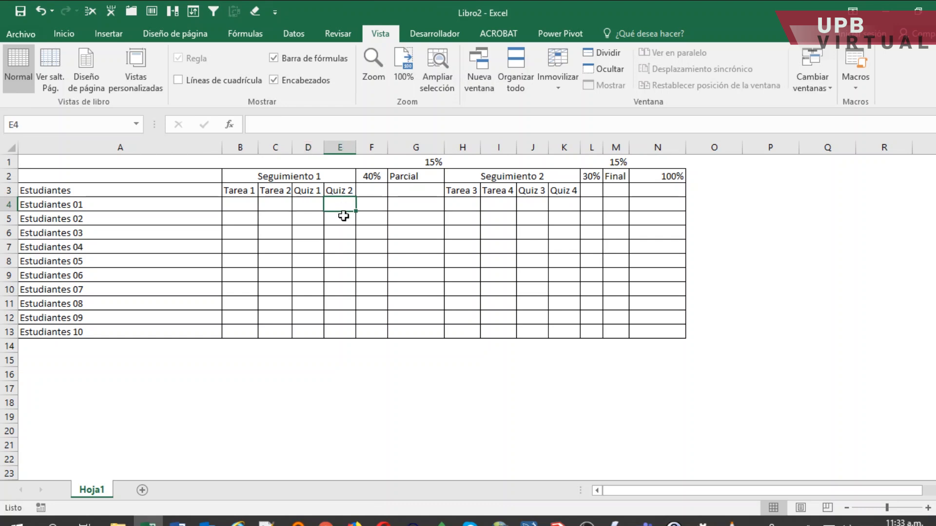
click(373, 205)
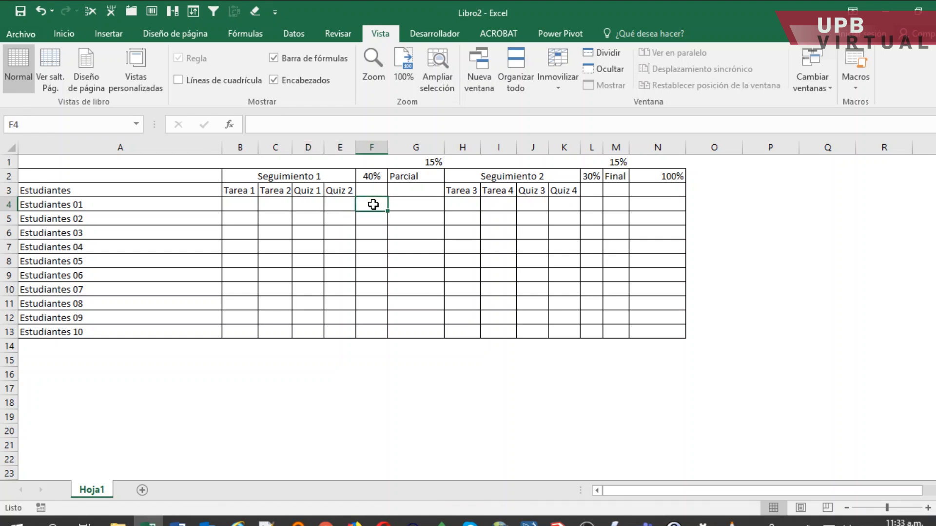
Enter the Seguimiento 1 grades for Estudiantes 01: Tarea 1 4, Tarea 2 3, Quiz 1 5 and Quiz 2 3.
click(243, 205)
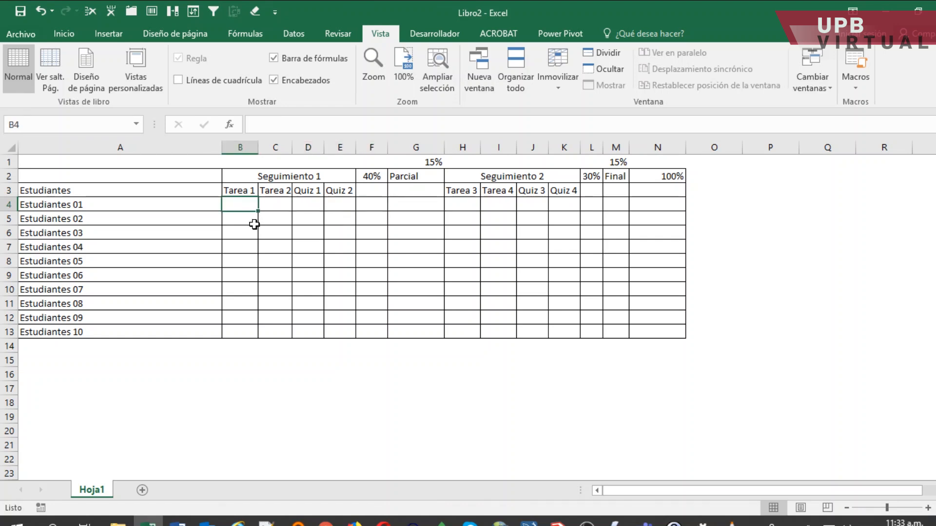
text(4)
key(Tab)
text(3)
key(Tab)
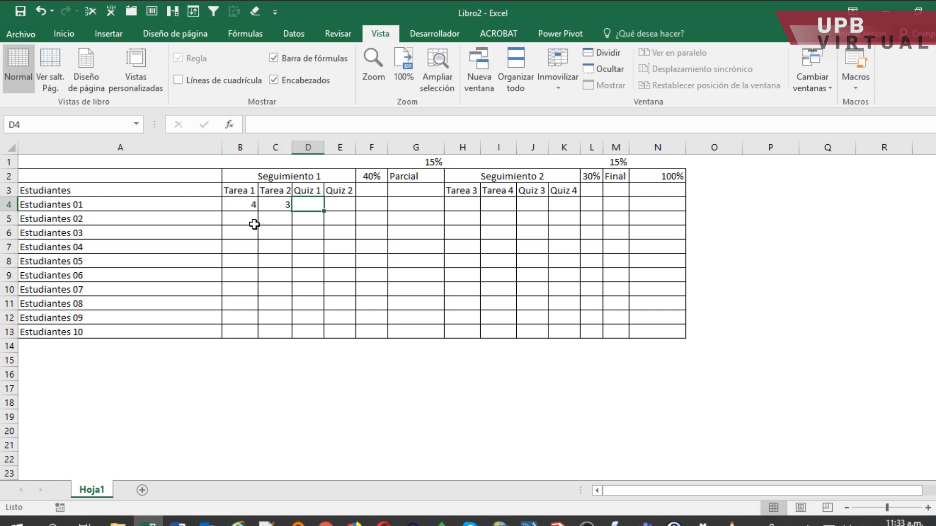
text(5)
key(Tab)
text(3)
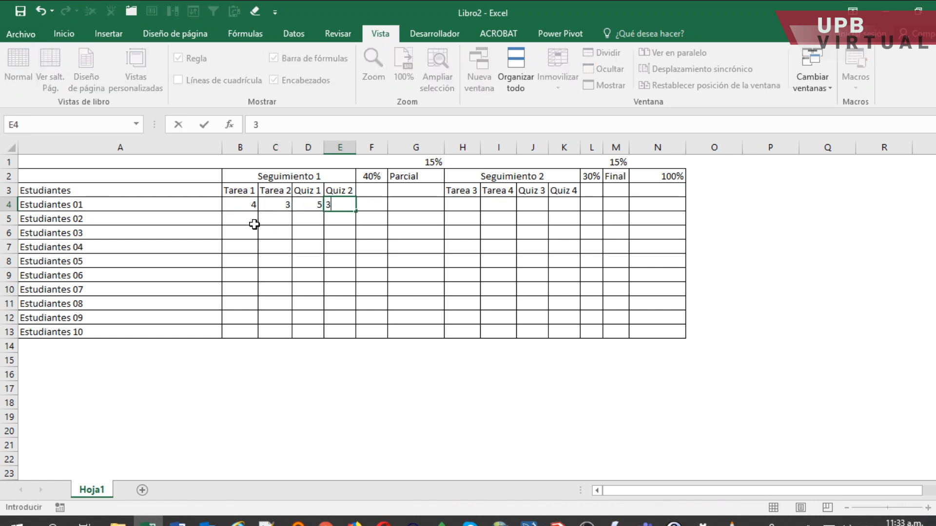
key(Tab)
Calculate the Seguimiento 1 average for Estudiantes 01 in F4 with =PROMEDIO(B4:E4).
text(=)
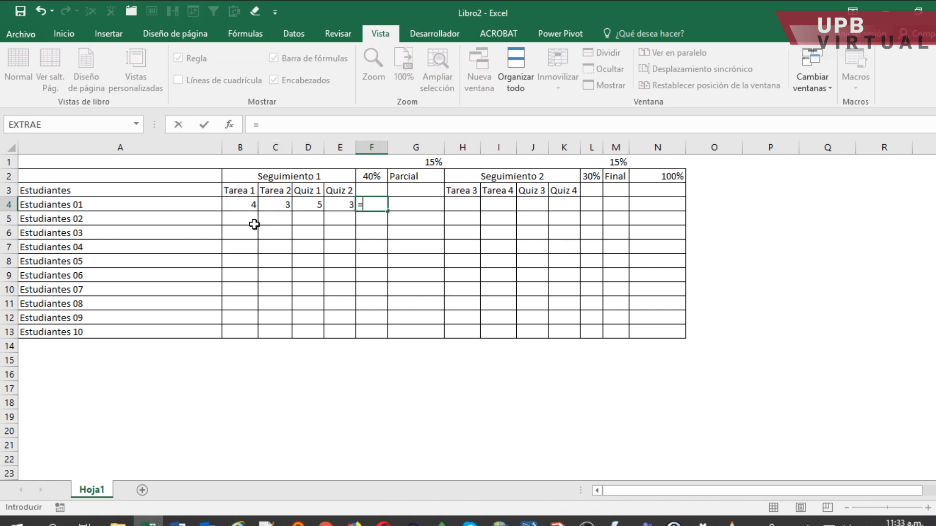
text(pro)
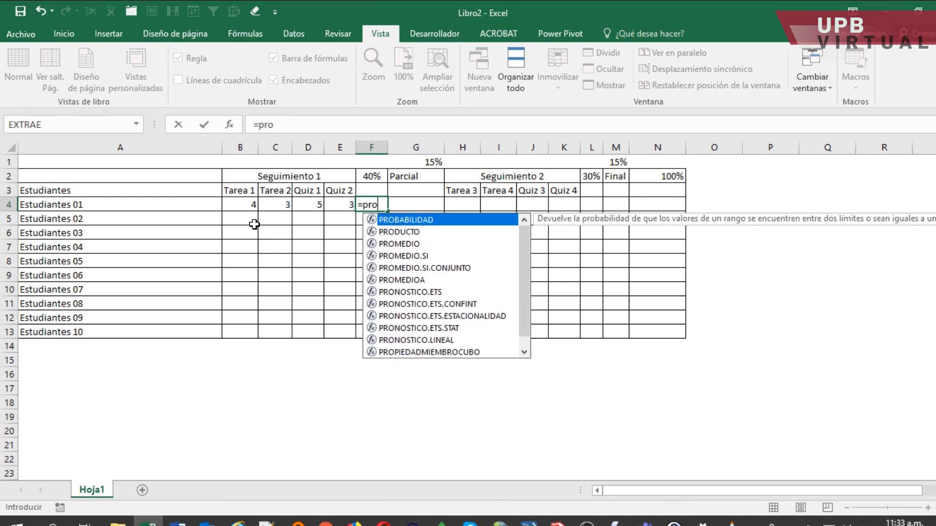
key(Down)
key(Down)
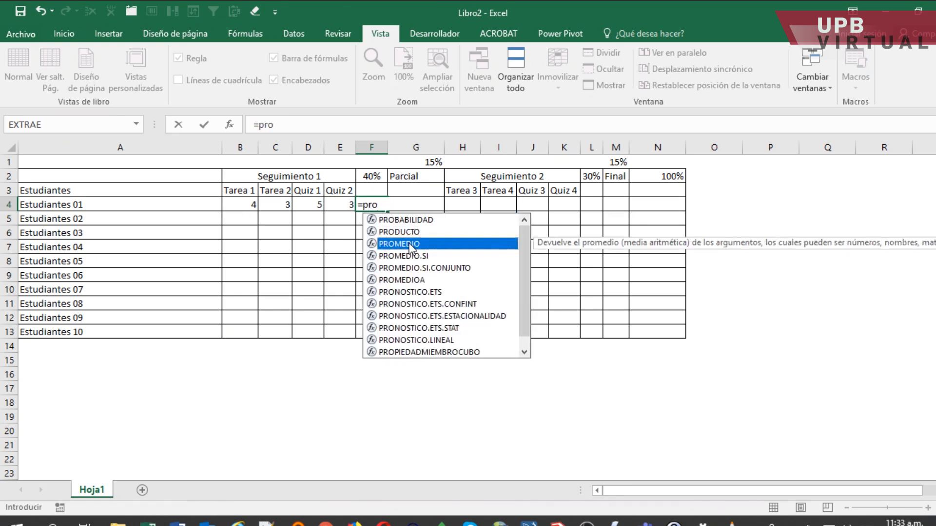
key(Tab)
drag(246, 204, 336, 205)
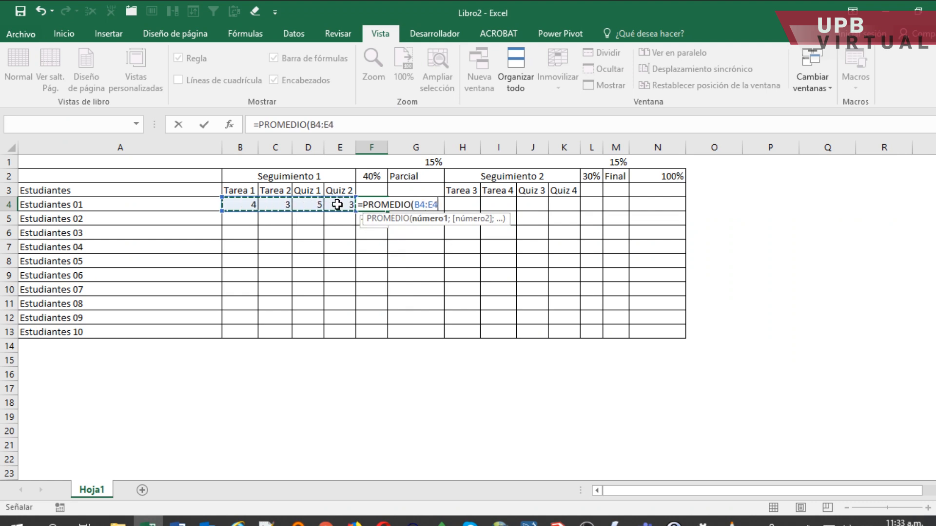
text())
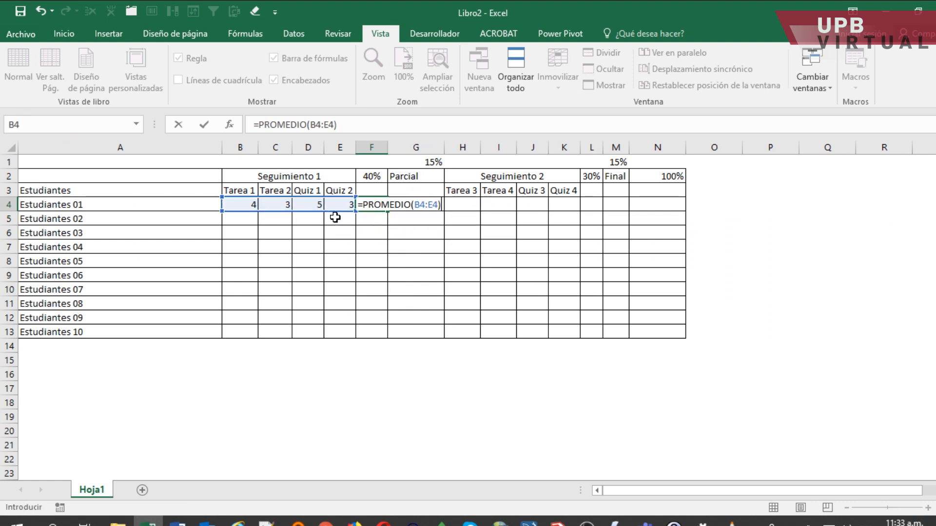
key(Return)
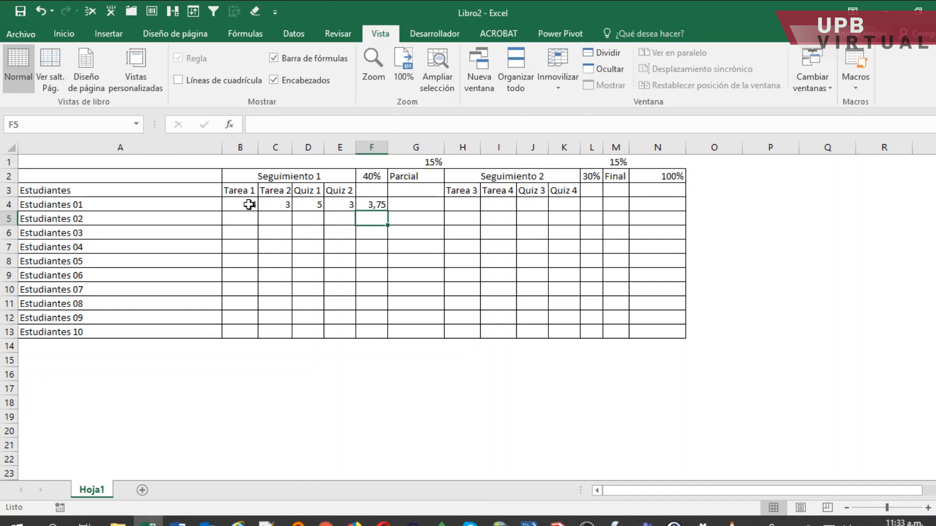
Format the Seguimiento 1 grades in B4:E4 to show two decimal places.
drag(249, 205, 341, 204)
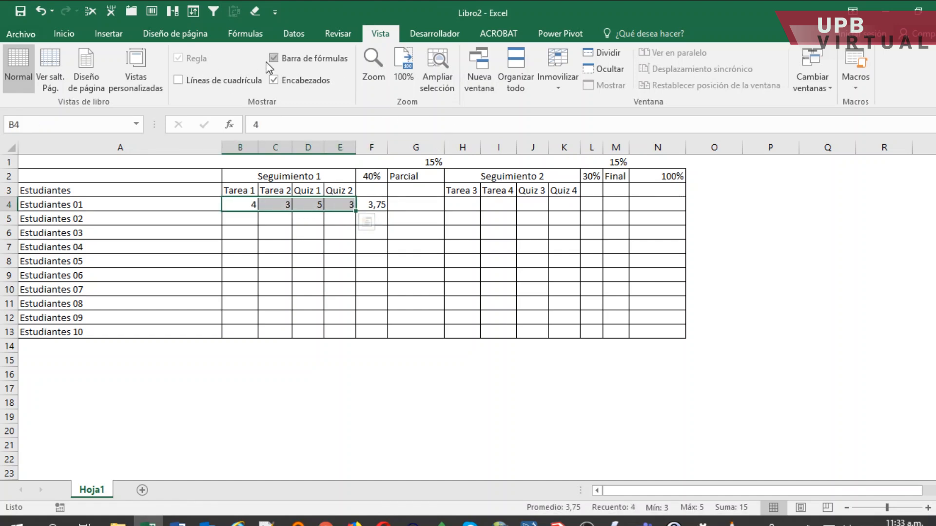
click(64, 33)
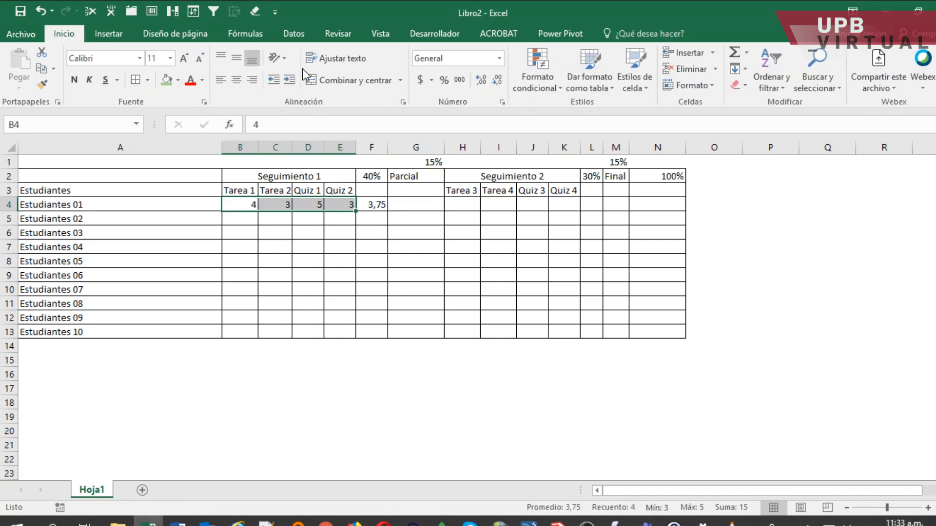
click(483, 81)
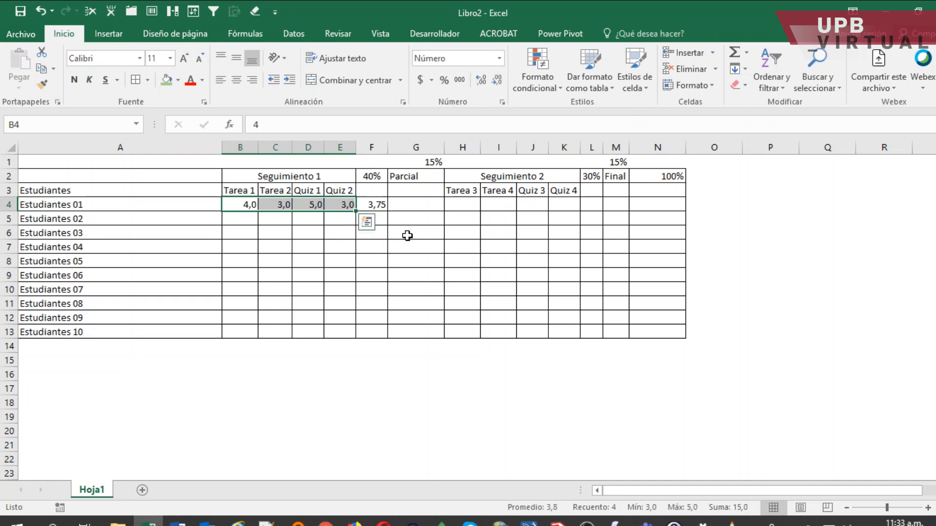
click(480, 84)
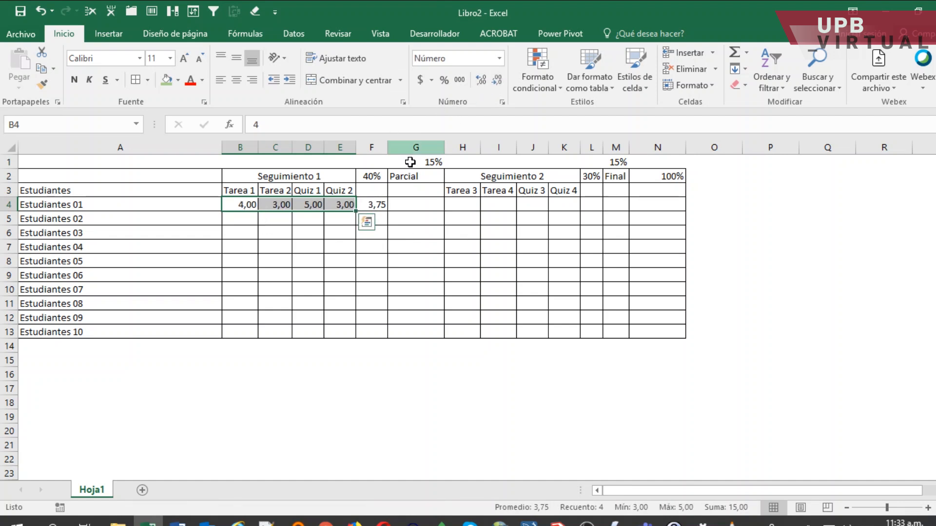
Copy the average formula from F4 to L4 for Seguimiento 2 and widen column L.
click(379, 204)
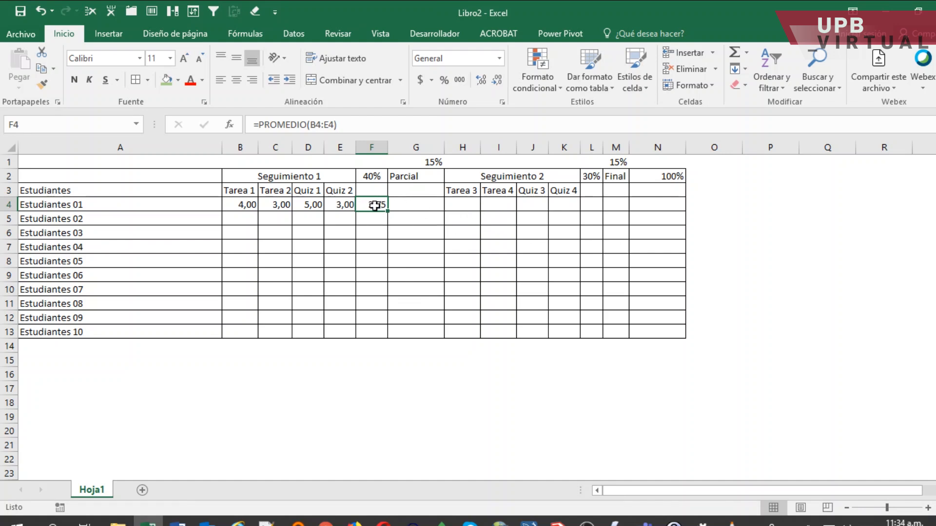
key(ctrl+c)
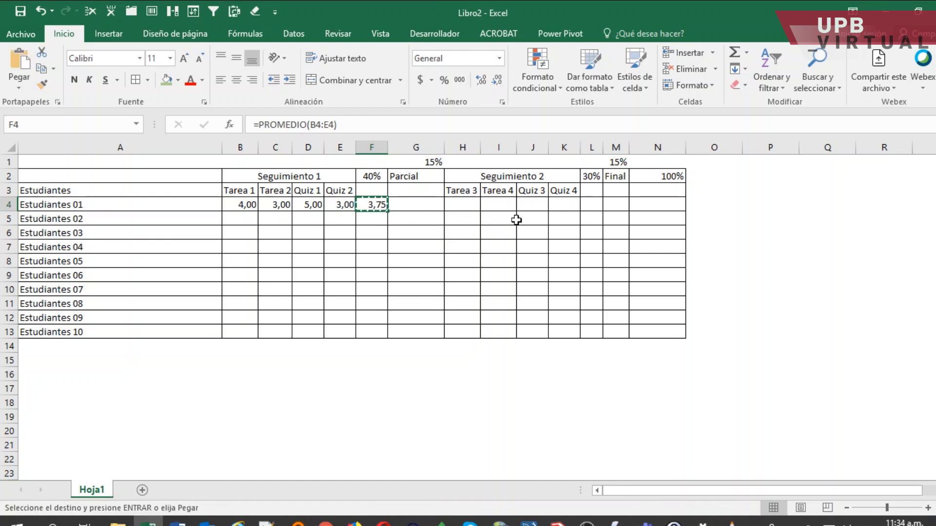
click(595, 203)
key(ctrl+v)
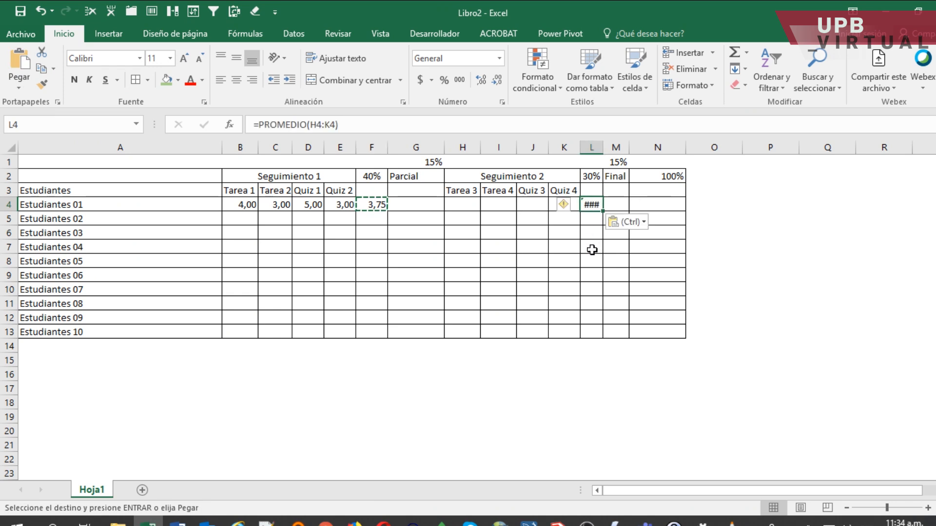
drag(603, 146, 621, 146)
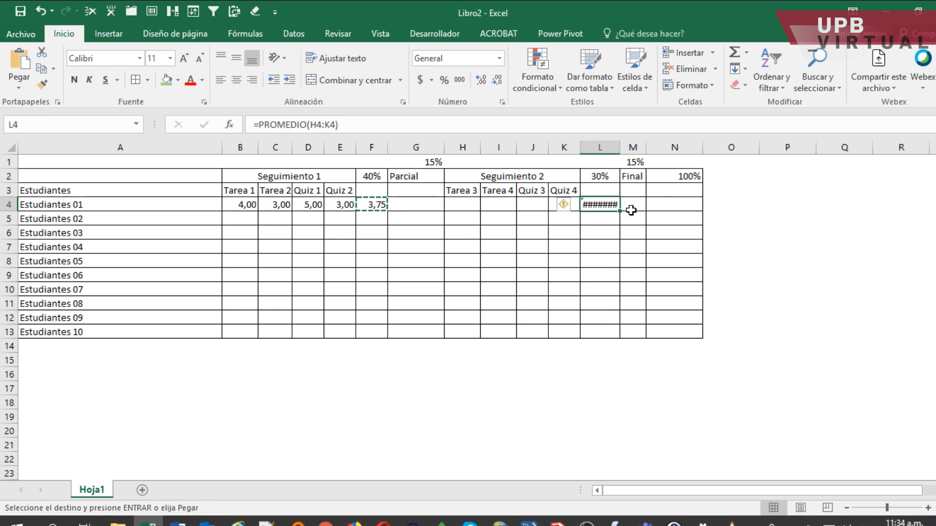
Enter the Tarea 3 and Tarea 4 grades for Estudiantes 01 as 3 and 4,5, using a decimal comma.
click(465, 204)
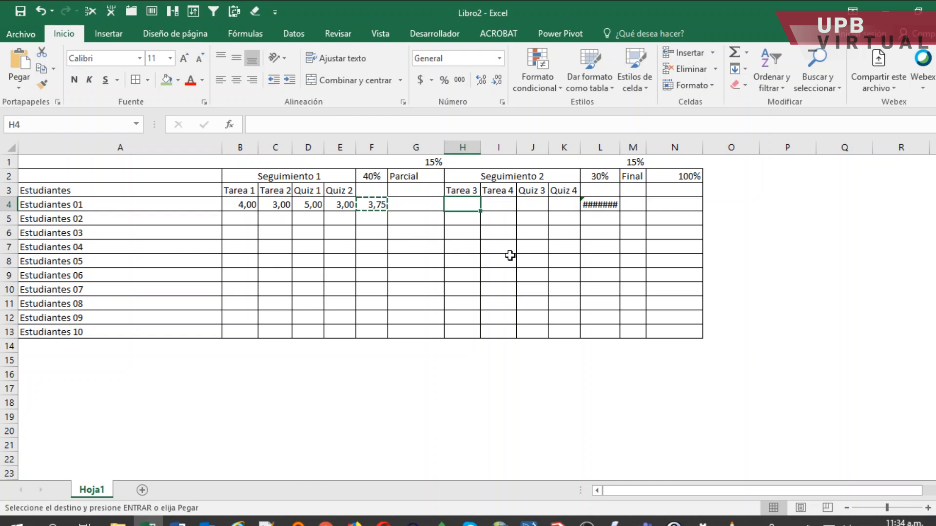
text(3)
key(Tab)
text(4)
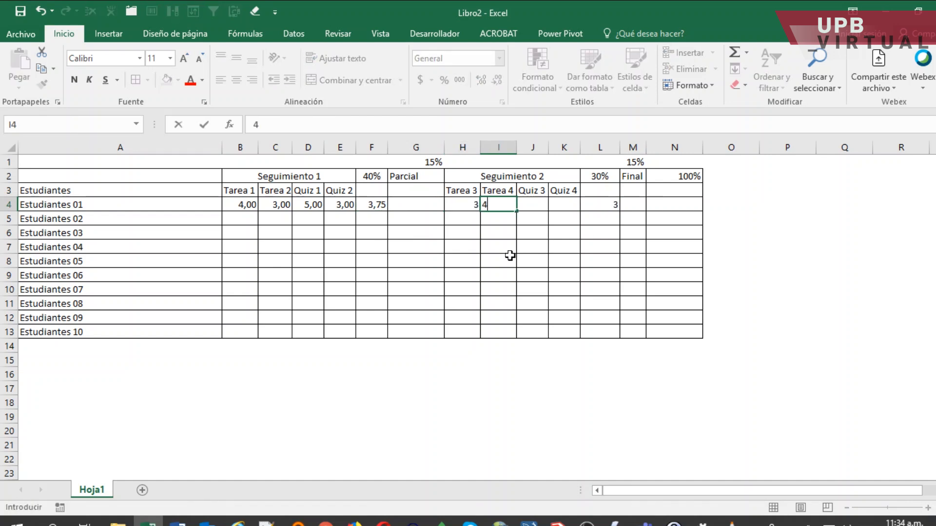
text(.5)
key(Tab)
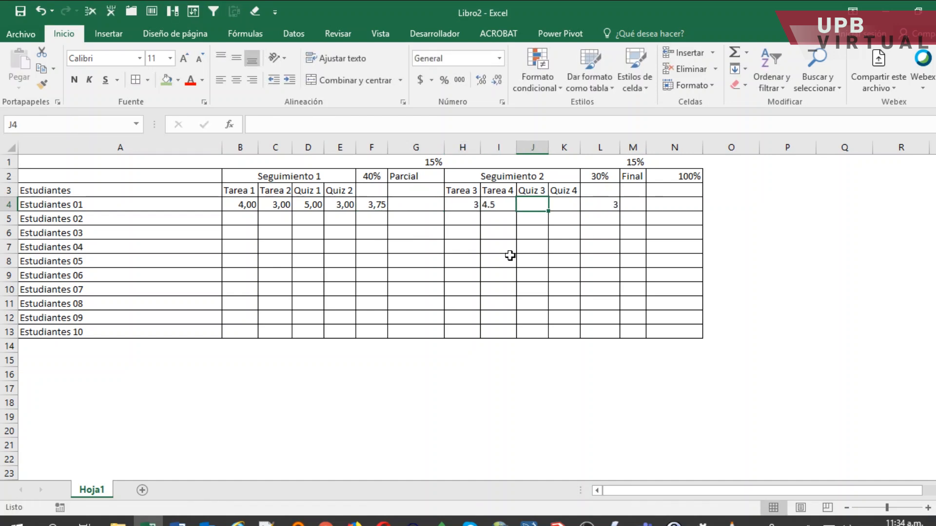
key(Left)
text(4,5)
key(Tab)
Enter the Quiz 3 and Quiz 4 grades for Estudiantes 01 as 4,3 and 2.
text(4,)
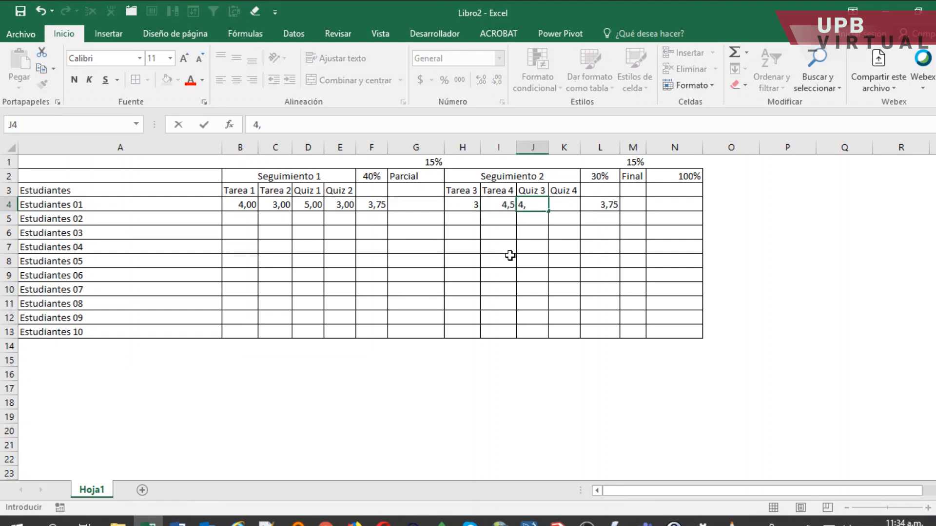
text(3)
key(Tab)
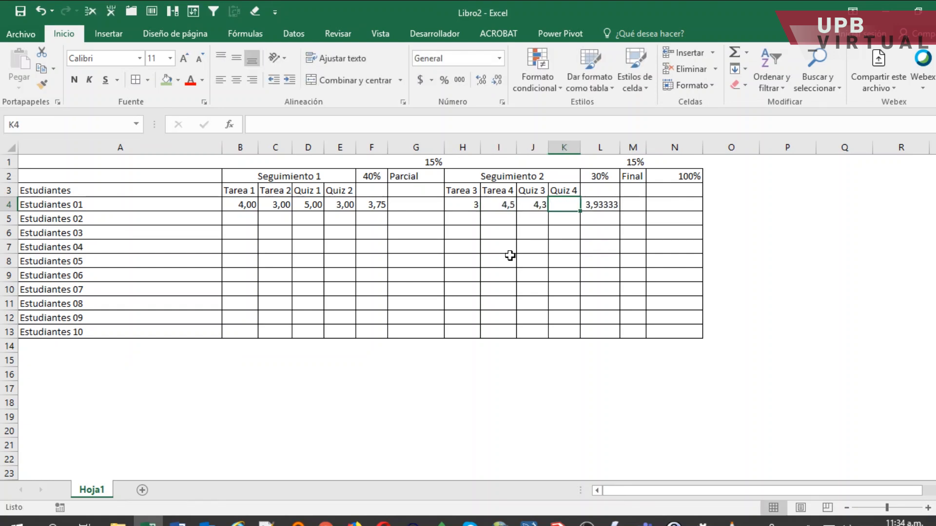
text(2)
key(Tab)
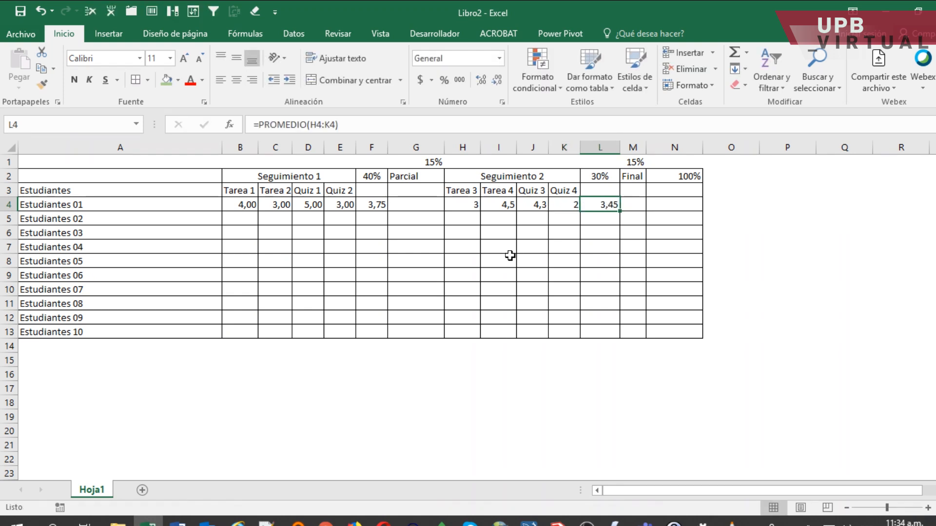
Show two decimals for the Seguimiento 2 grades in H4:K4, and enter the Parcial grade 3 in G4 with two decimals.
drag(471, 205, 563, 204)
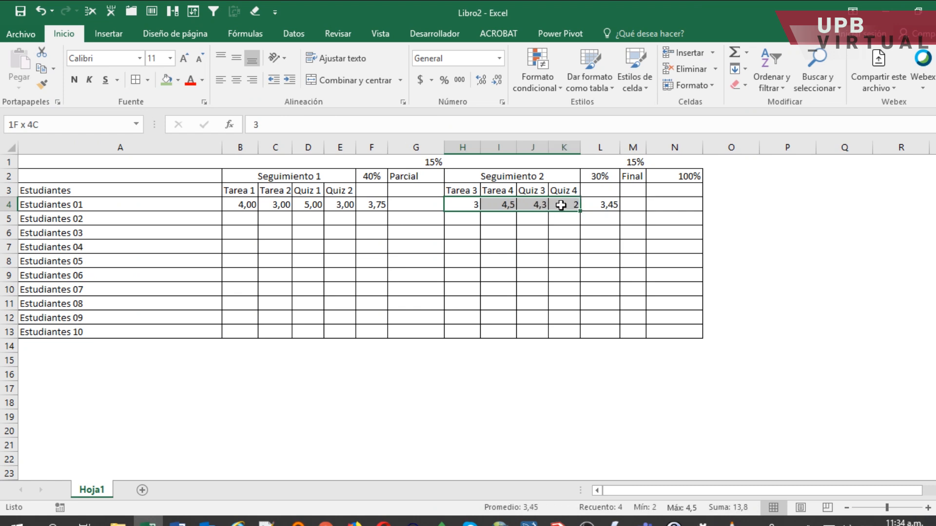
click(481, 80)
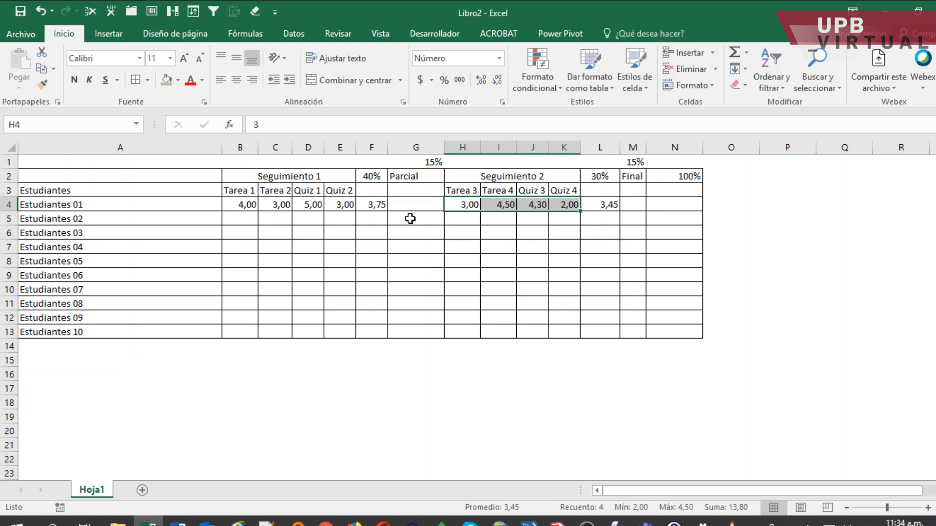
click(414, 204)
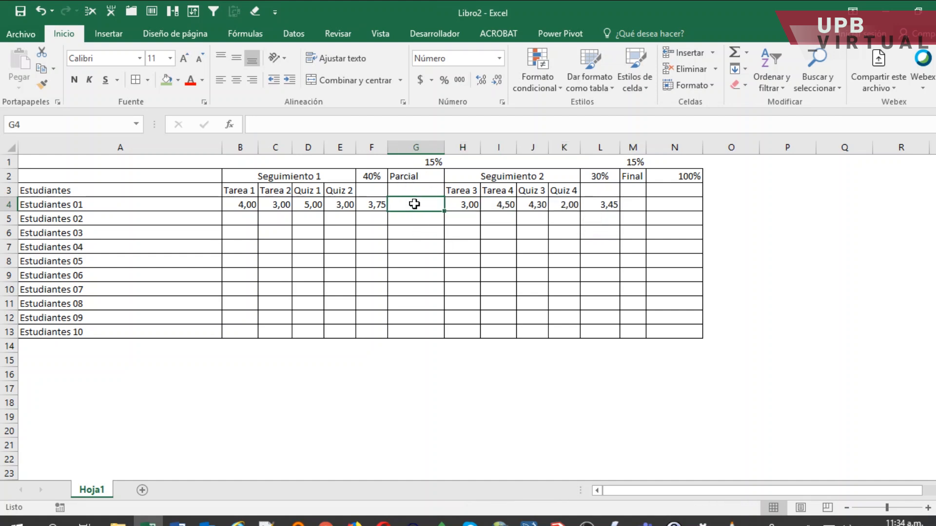
text(3)
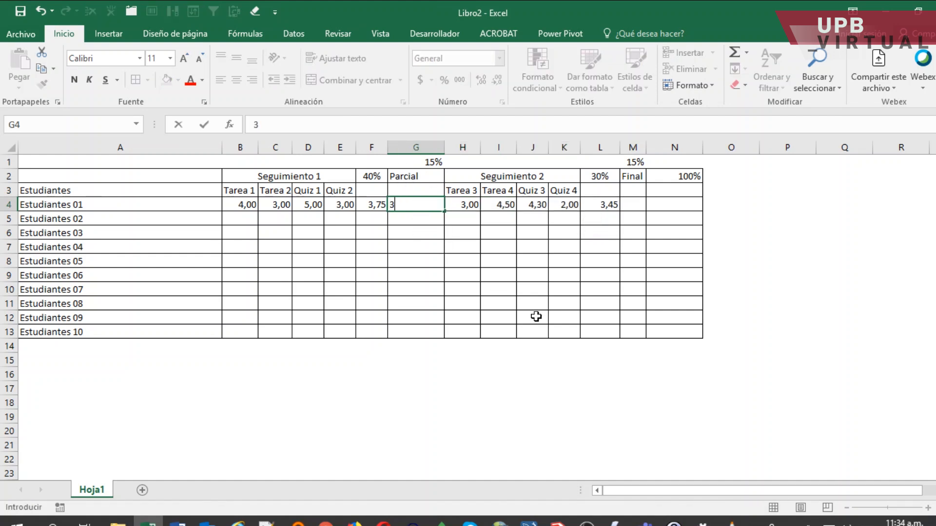
key(Return)
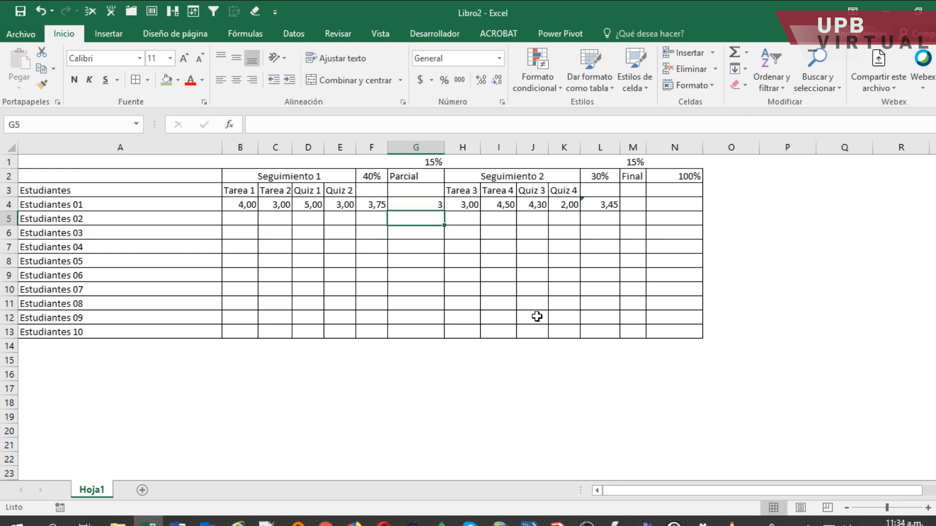
click(402, 206)
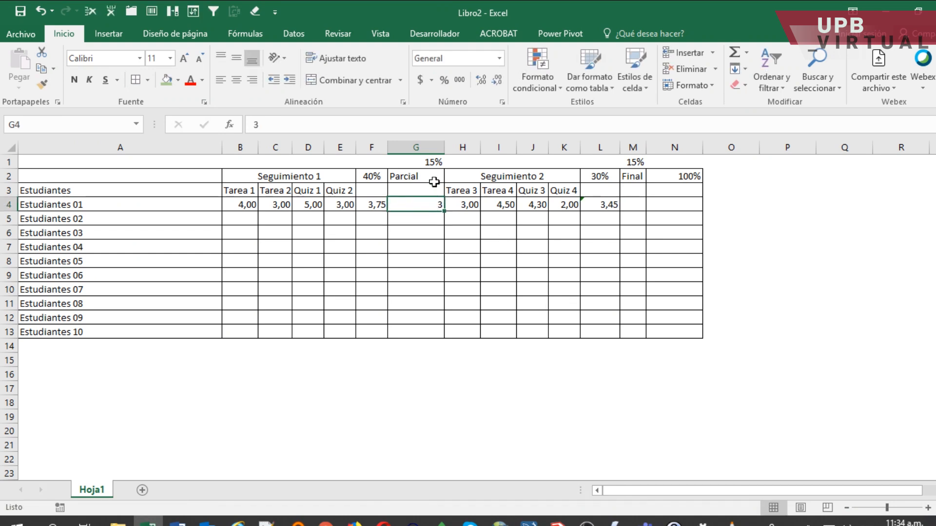
click(482, 81)
click(481, 81)
Enter the Final exam grade for Estudiantes 01 as 4,5 in M4, using a decimal comma.
click(628, 206)
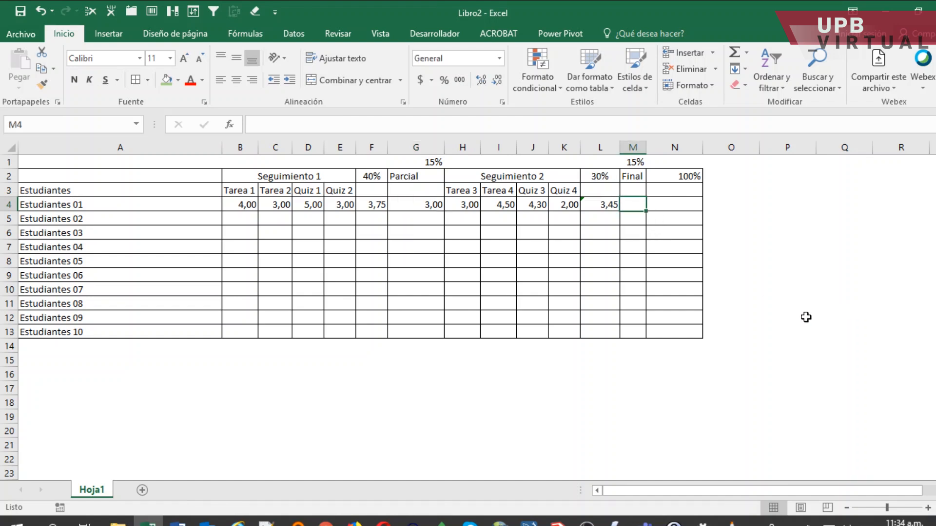
text(4,5)
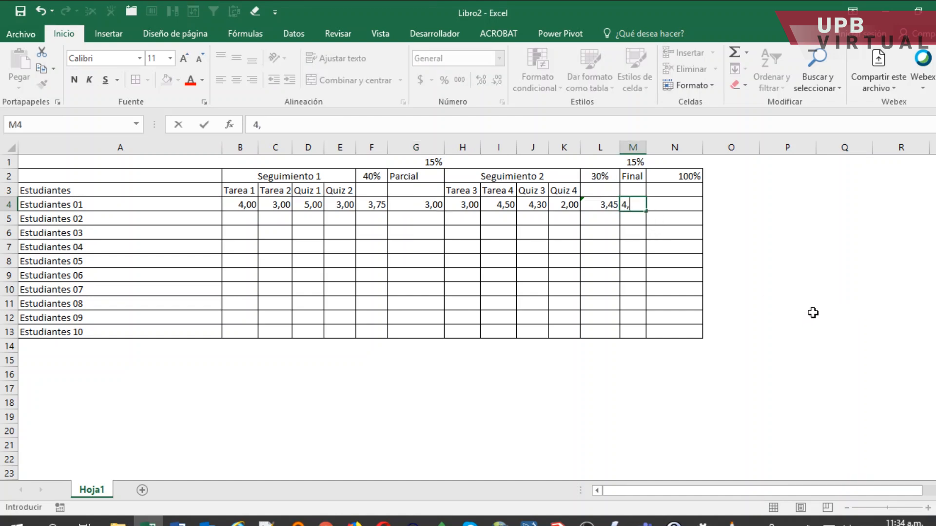
click(680, 204)
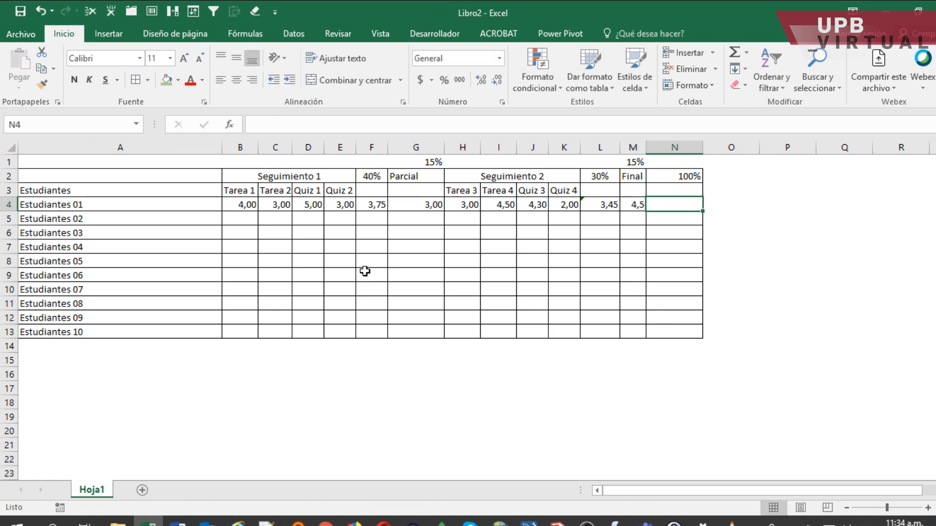
Make the tracking averages in F4 and L4 bold and fill both cells with green.
click(371, 204)
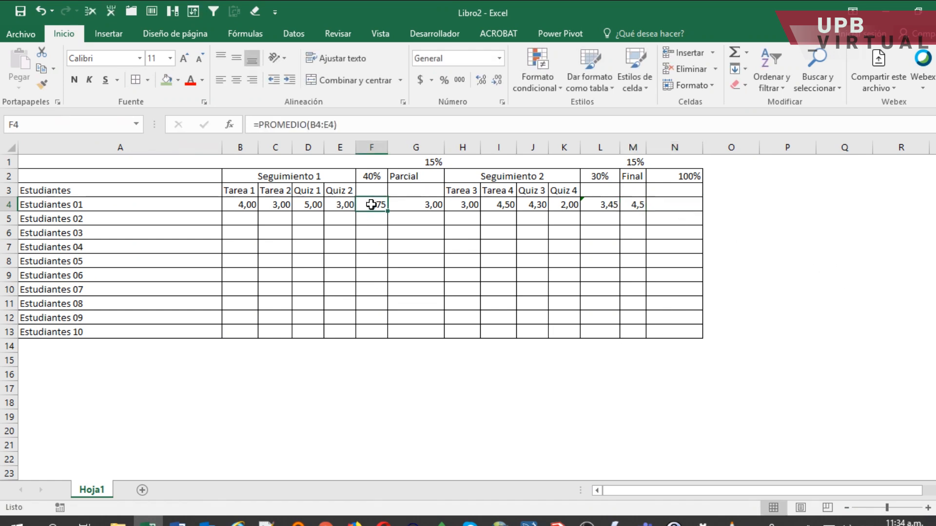
click(75, 80)
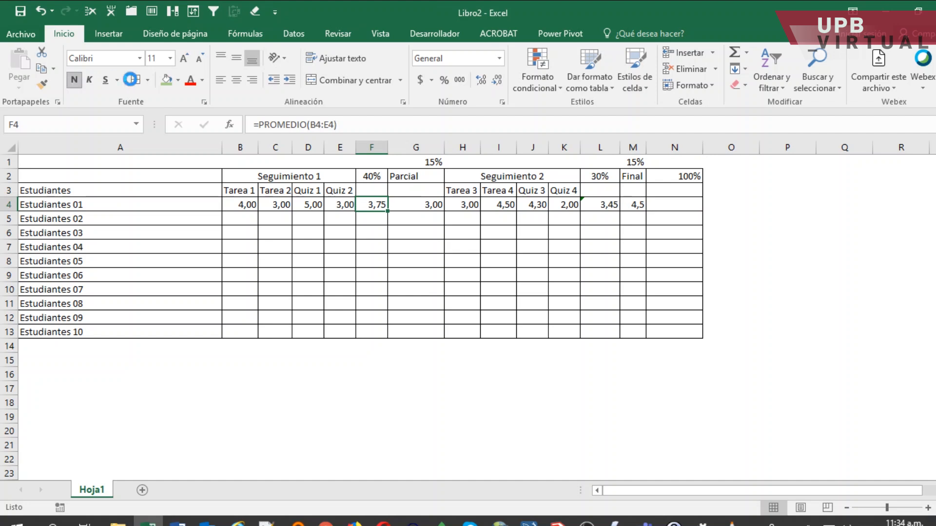
click(166, 80)
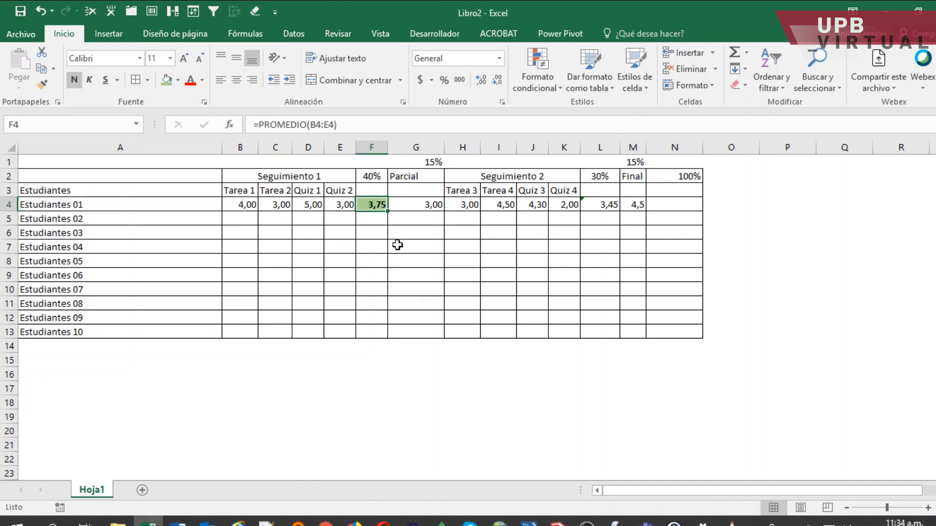
click(604, 205)
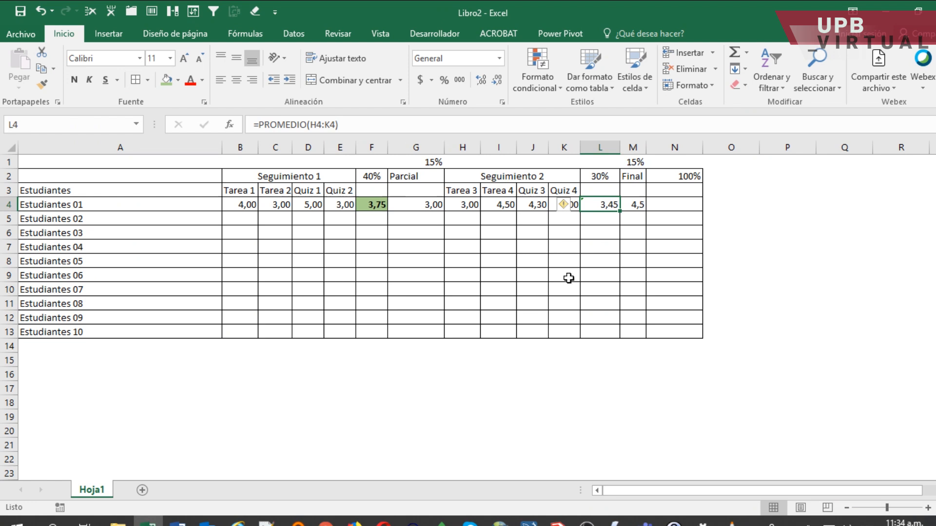
click(166, 80)
click(74, 79)
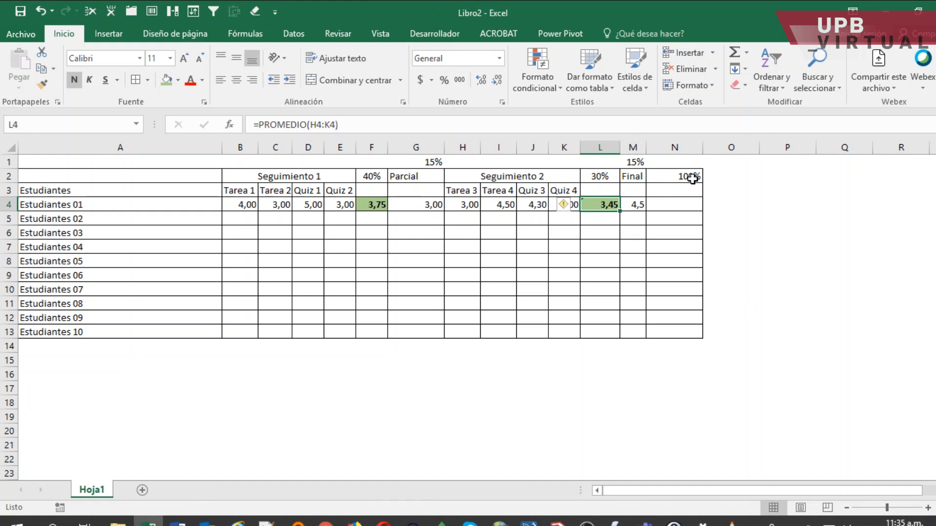
Start the weighted final grade formula in N4 as =F4*$F$2+G4*$G$1+, with absolute references to the 40% and 15% weights.
click(672, 205)
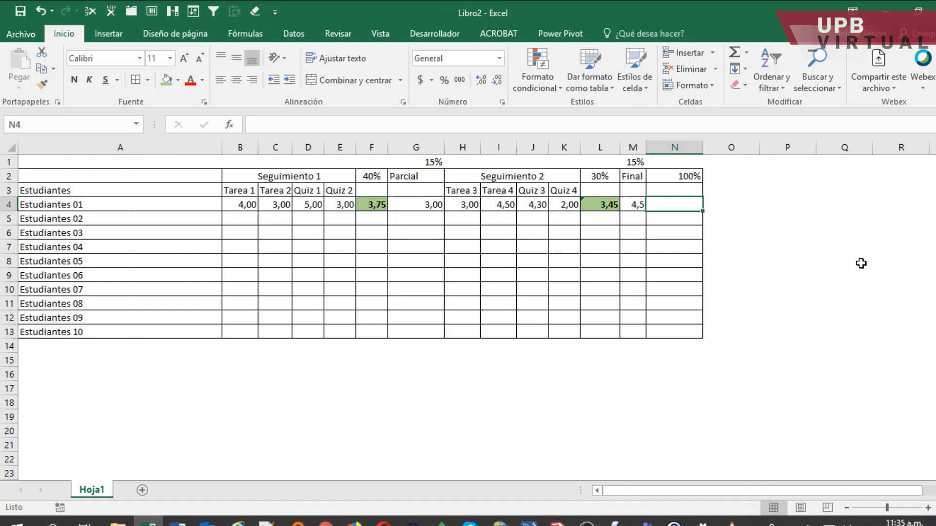
text(=)
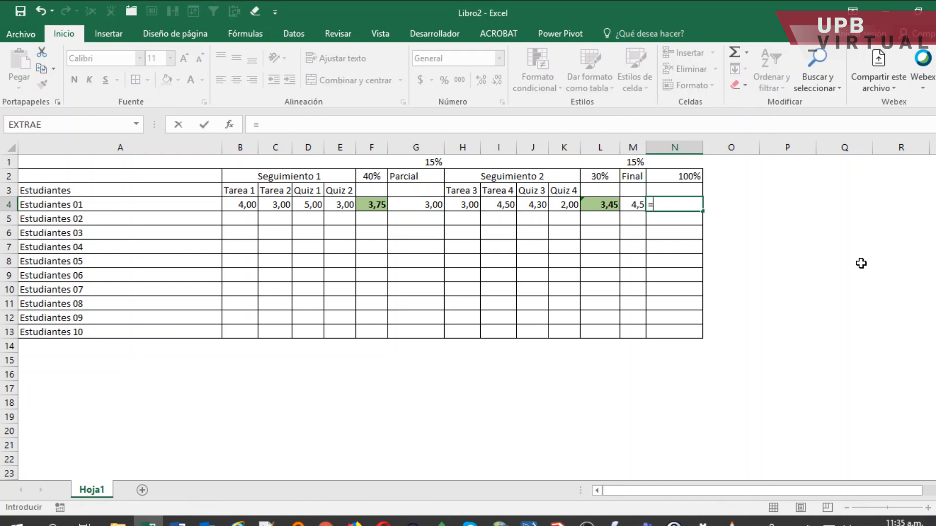
click(366, 203)
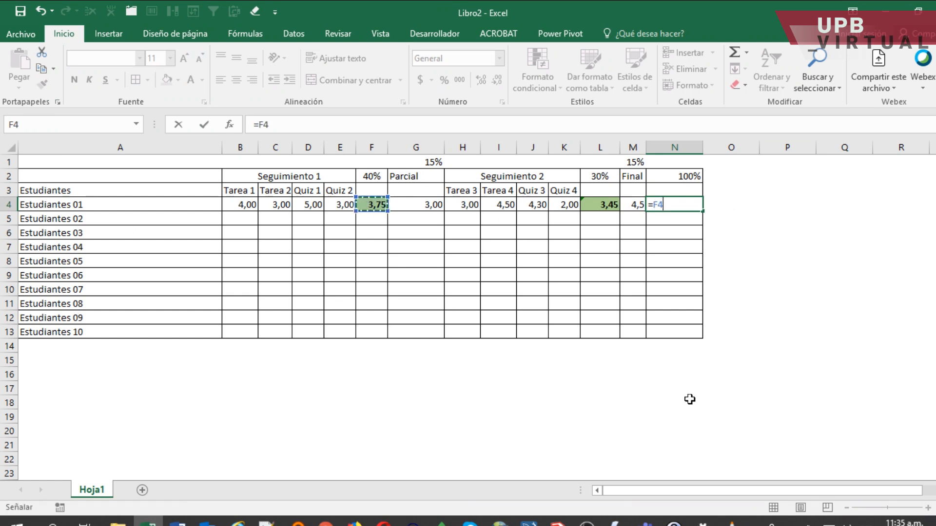
text(*)
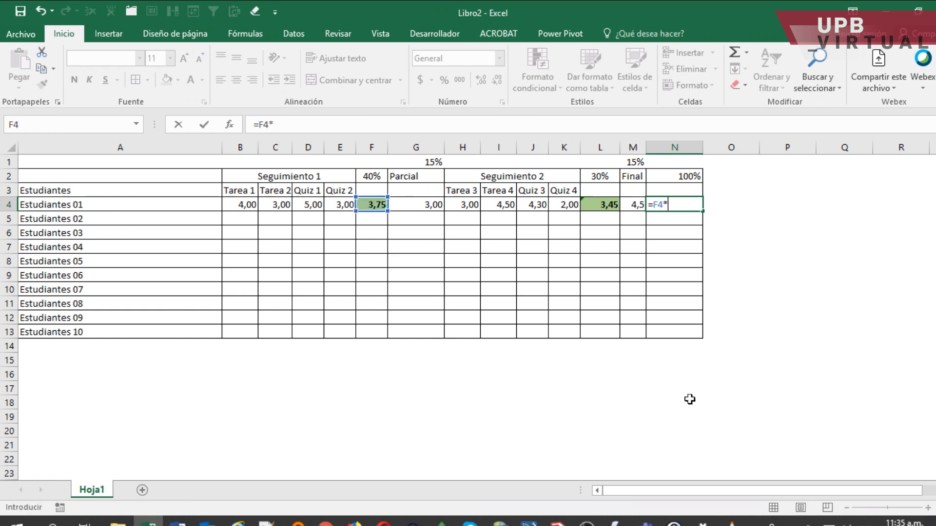
click(373, 175)
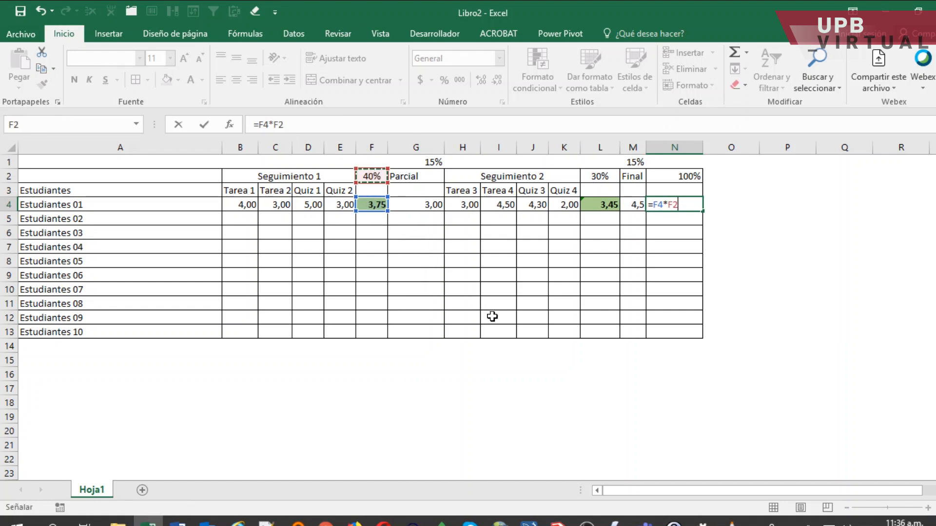
key(F4)
text(+)
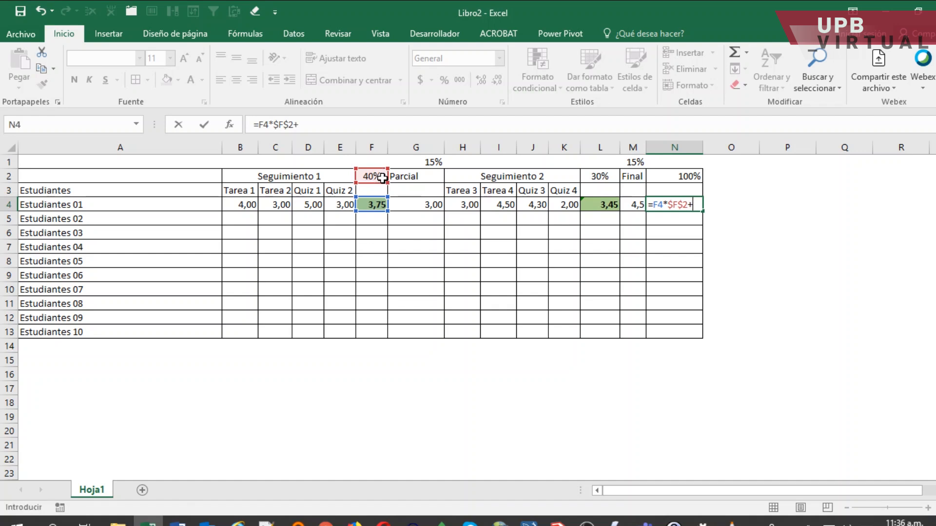
click(425, 205)
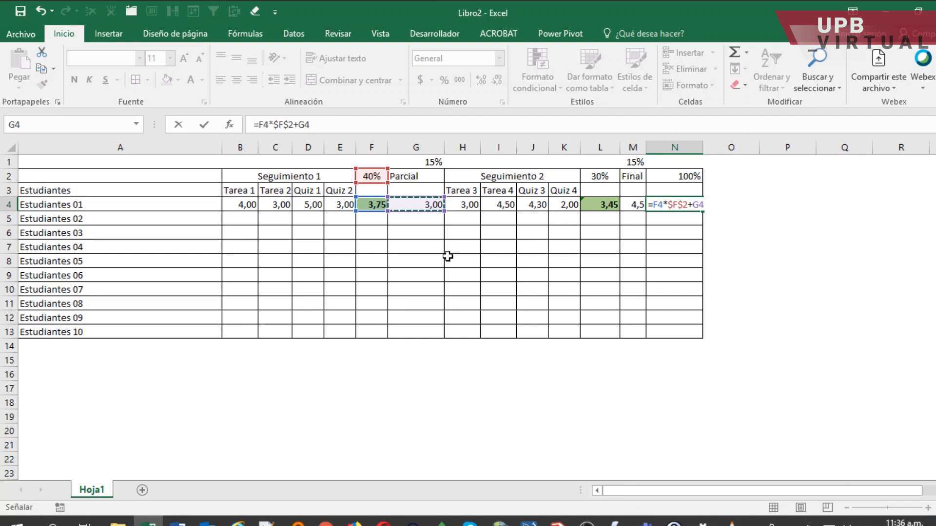
text(*)
click(422, 161)
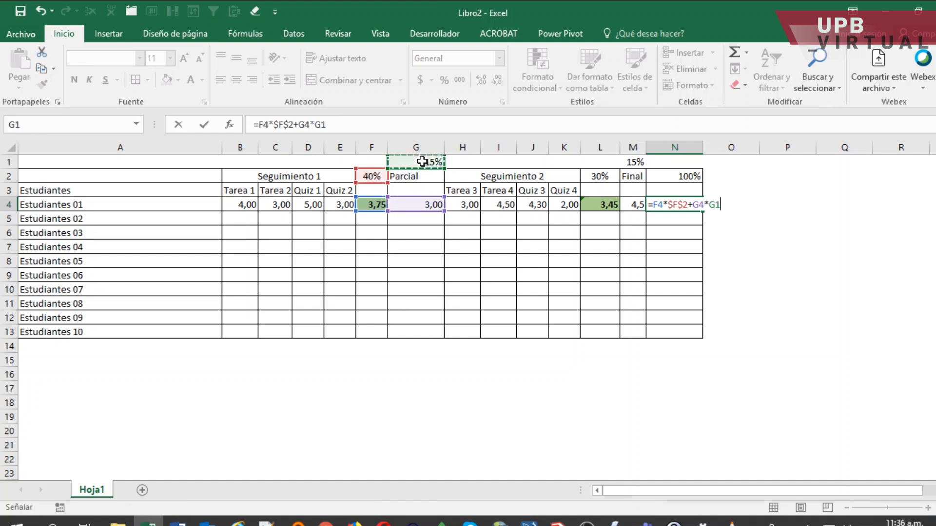
key(F4)
text(+)
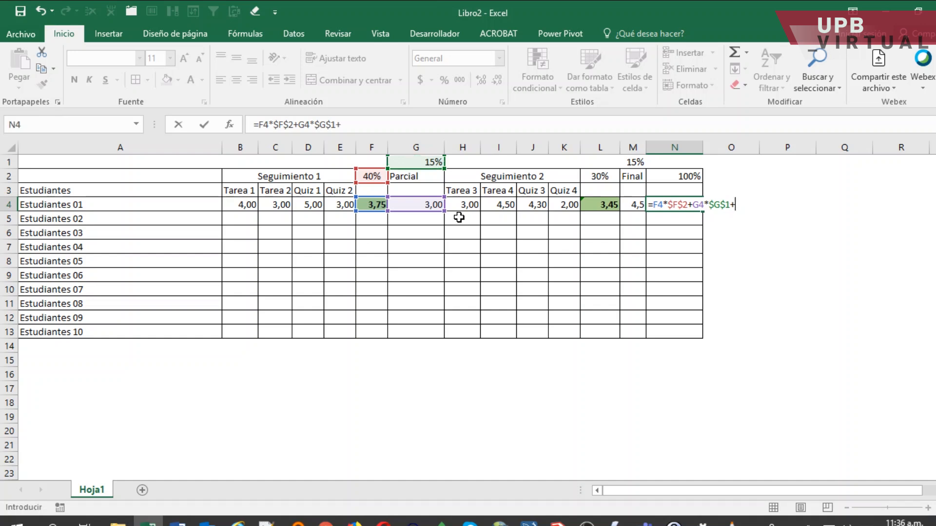
Complete the N4 formula with L4*$L$2+M4*$M$1 and fill it down to N13 for all the students.
click(598, 205)
text(*)
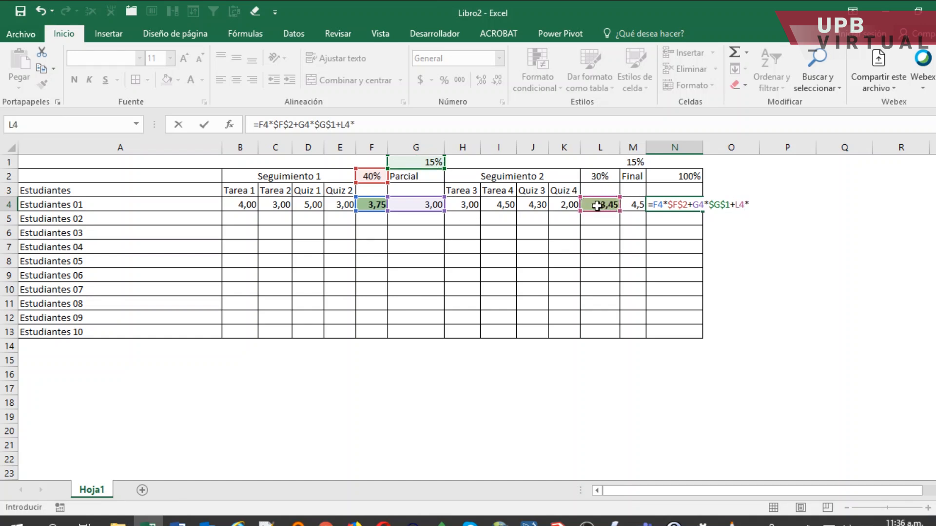
click(601, 177)
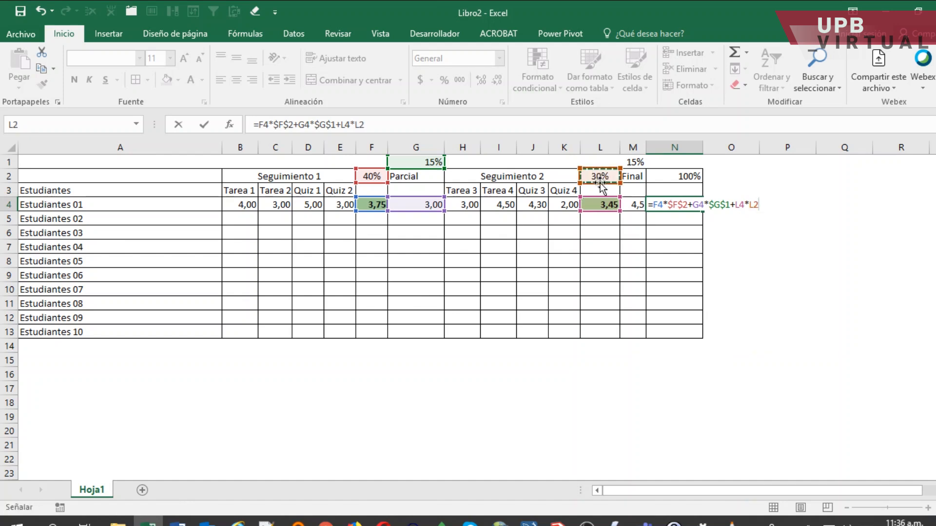
key(F4)
text(+)
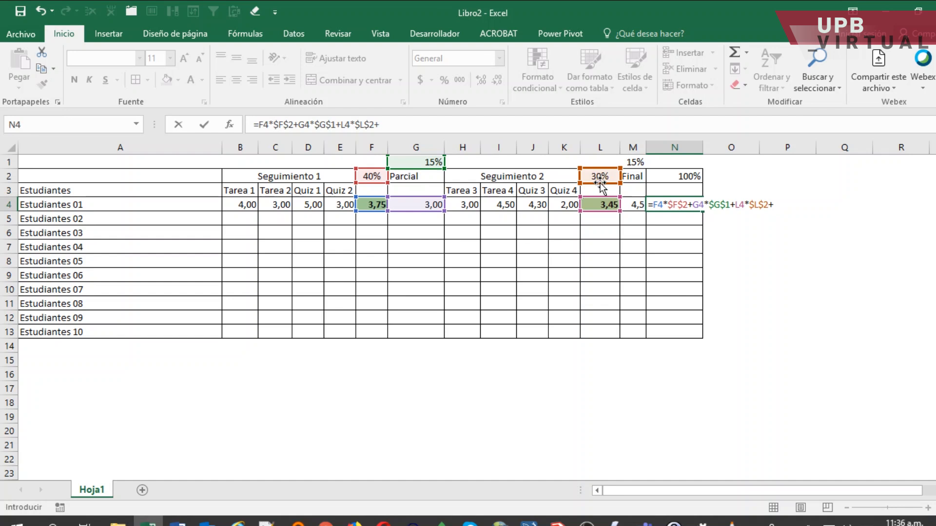
click(633, 205)
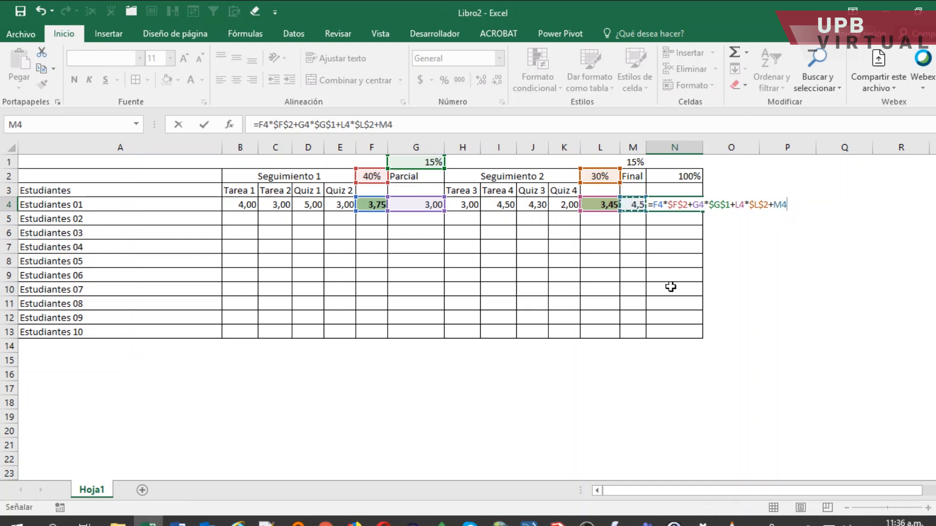
text(*)
click(635, 162)
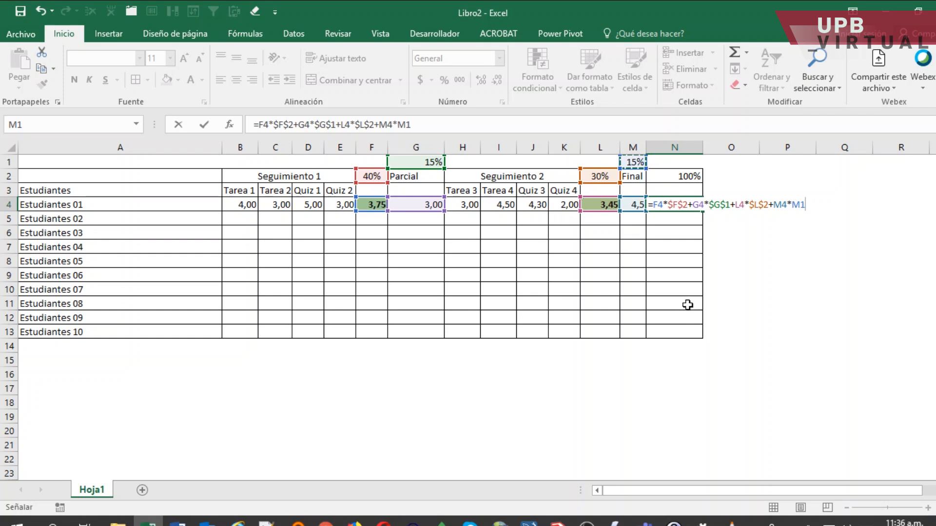
key(F4)
key(Return)
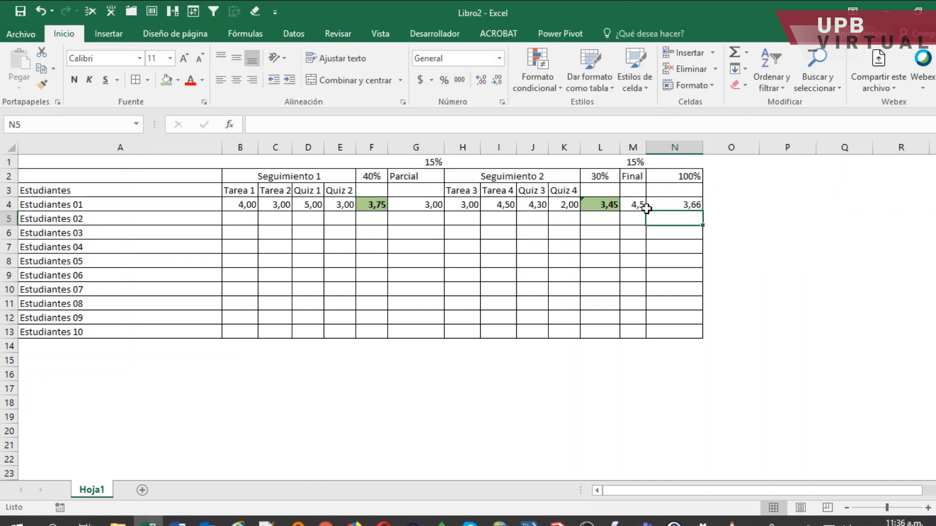
click(682, 200)
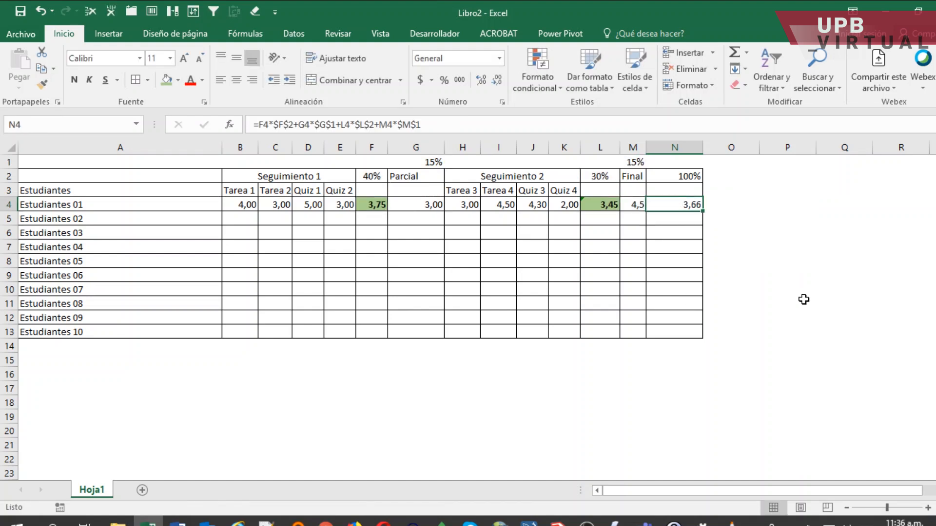
drag(704, 212, 636, 326)
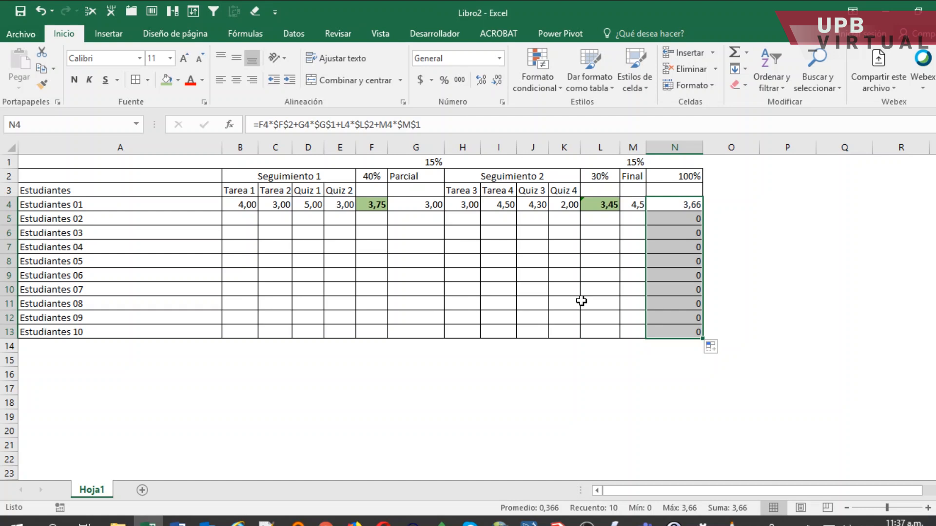
Copy the Seguimiento 1 grades of Estudiantes 01 into B5:E5 for Estudiantes 02.
click(245, 221)
key(shift+Right)
key(shift+Right)
key(shift+Right)
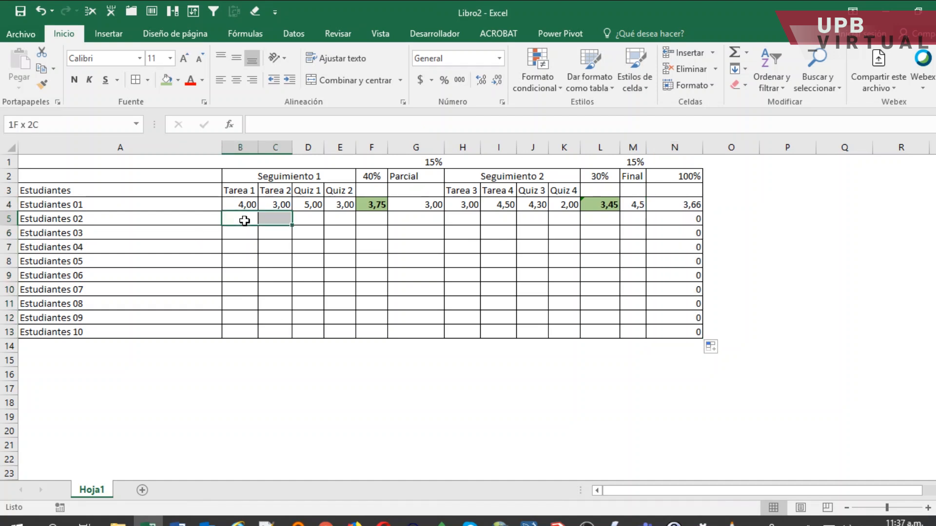
key(ctrl+v)
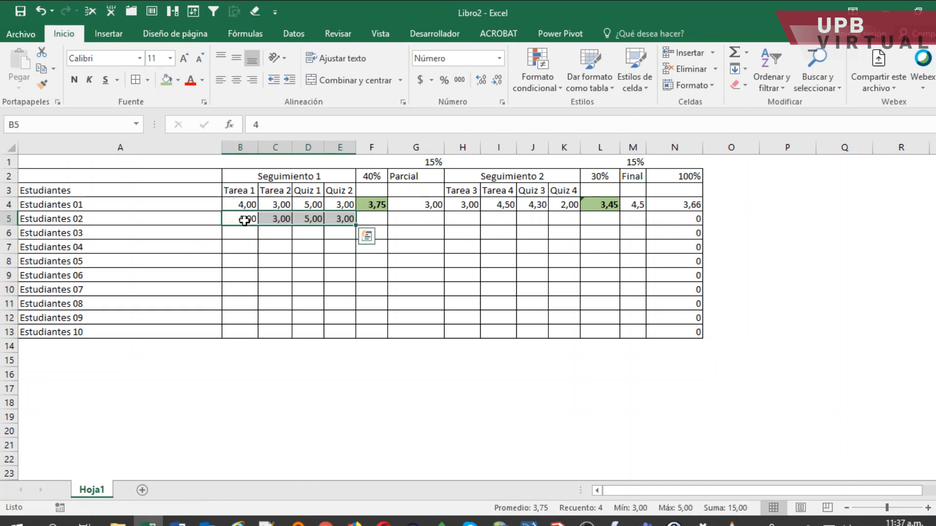
Copy the Seguimiento 1 average formula and its formatting from F4 down to F5 for Estudiantes 02.
key(Right)
key(Right)
key(Right)
key(Right)
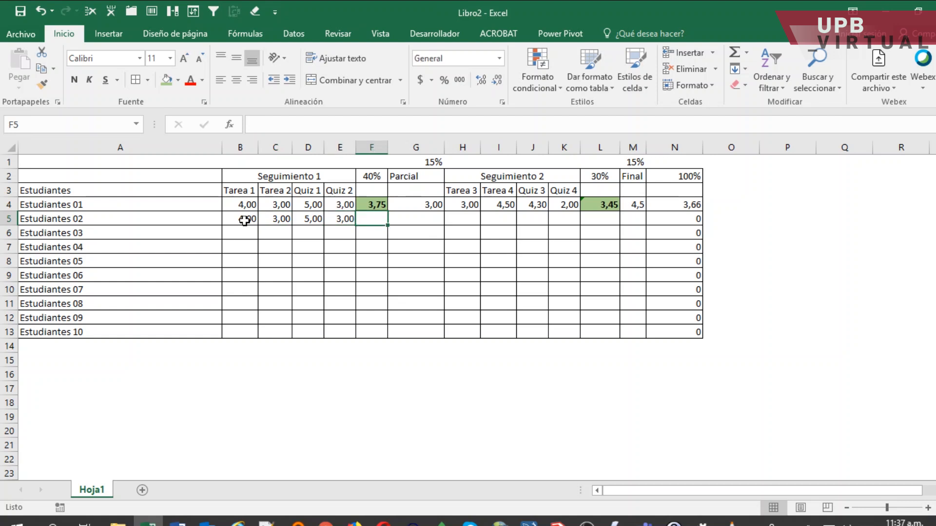
key(ctrl+d)
Copy the Seguimiento 2 average formula and its formatting from L4 down to L5 for Estudiantes 02.
key(Right)
key(Right)
key(Right)
key(Right)
key(Right)
key(Right)
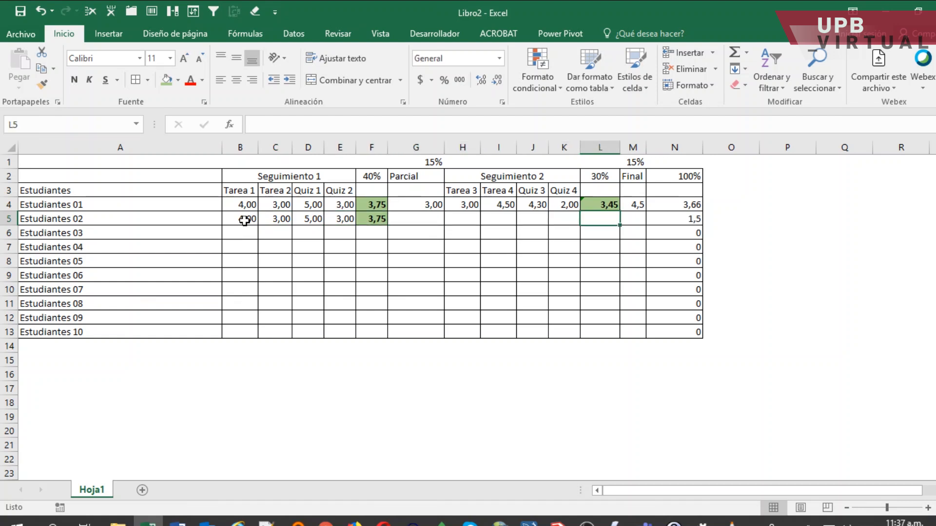
key(ctrl+d)
Copy the Seguimiento 2 grades of Estudiantes 01 into H5:K5 for Estudiantes 02.
key(Left)
key(Left)
key(Left)
key(Left)
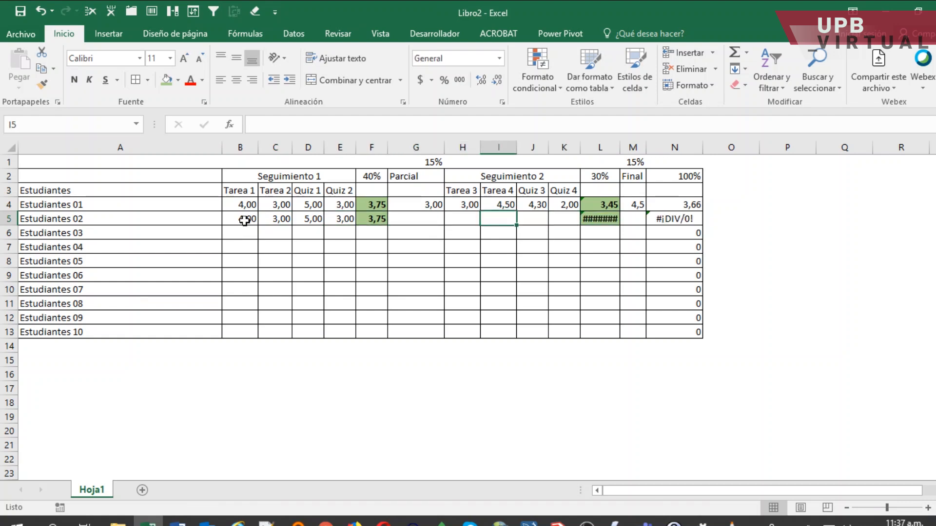
key(shift+Right)
key(shift+Right)
key(shift+Right)
key(ctrl+d)
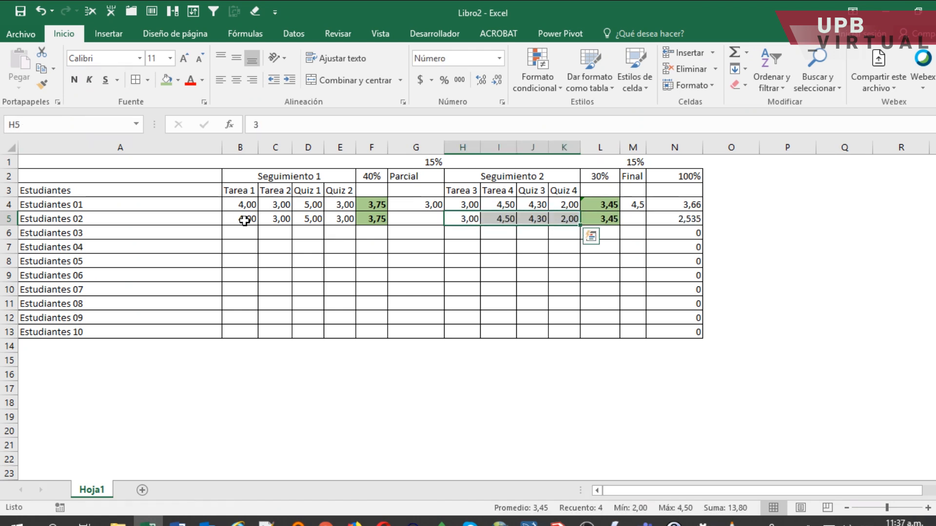
Enter a Parcial grade of 5 for Estudiantes 02 in G5.
key(Up)
key(Left)
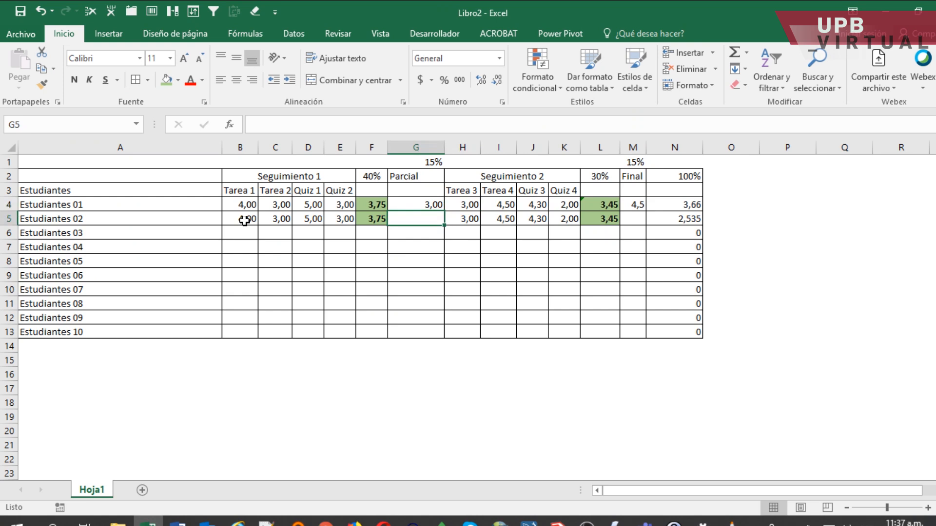
text(5)
key(Tab)
Enter a Final grade of 3,8 for Estudiantes 02 in M5.
key(Tab)
key(Tab)
key(Tab)
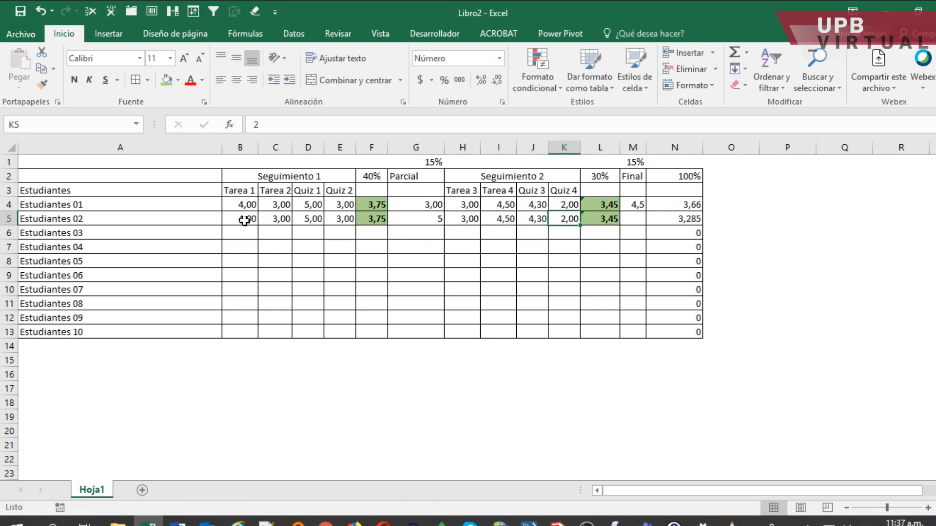
key(Tab)
key(Tab)
text(3,)
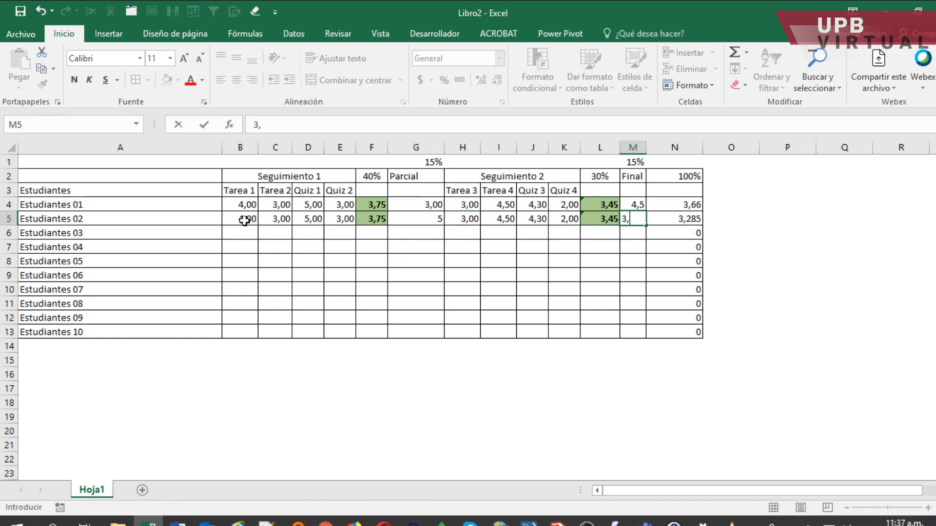
key(Tab)
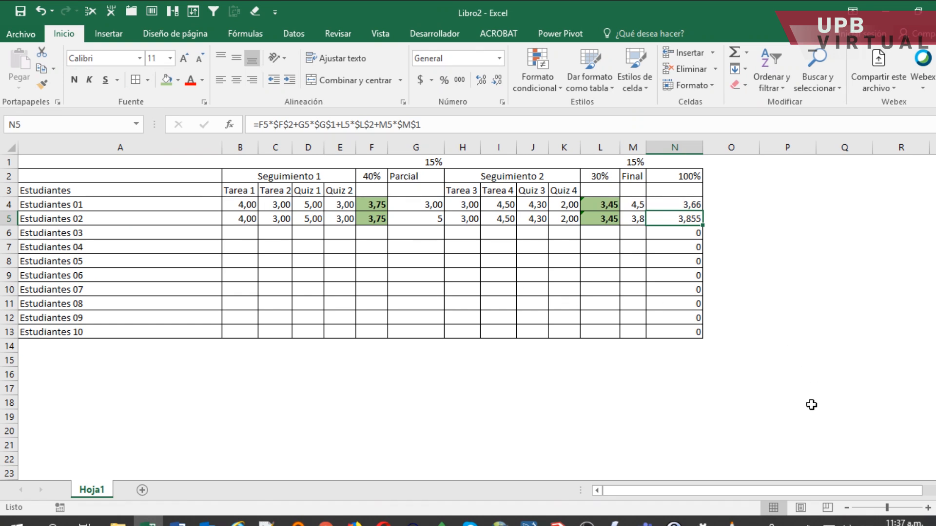
Compare the final grade formulas in N4 and N5 and check the weight cells F2, G1, L2 and M1 they use.
click(683, 200)
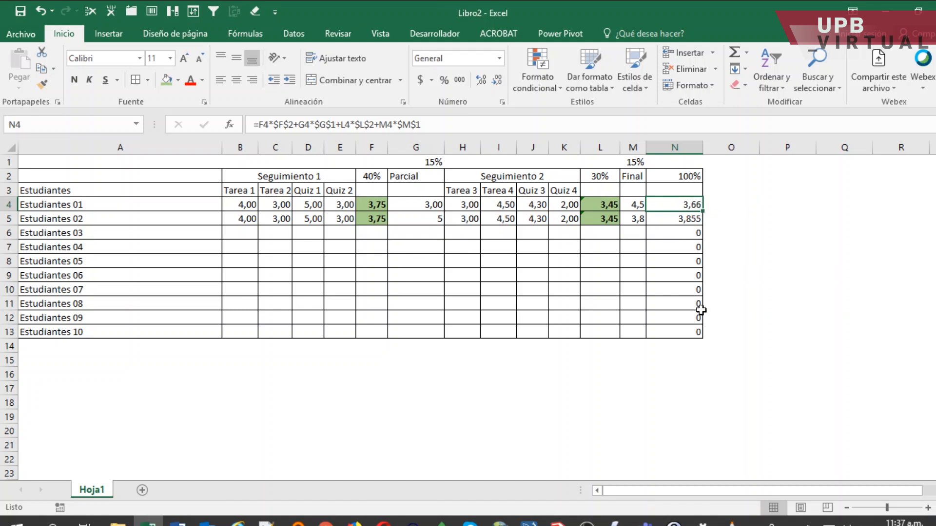
click(685, 220)
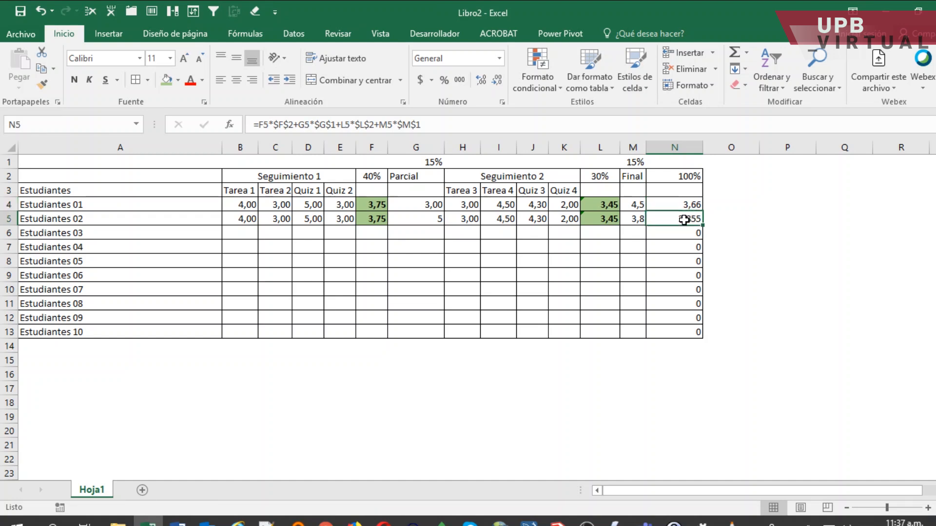
click(371, 177)
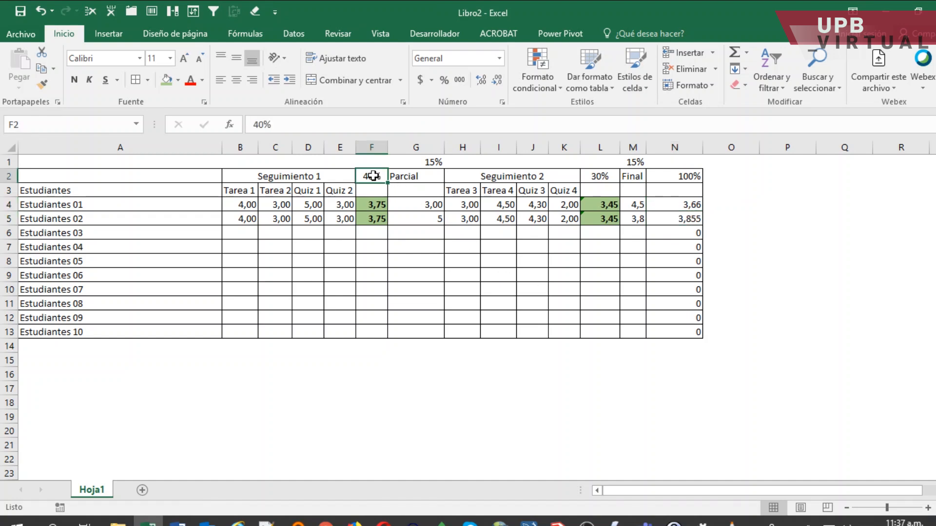
click(429, 160)
click(593, 176)
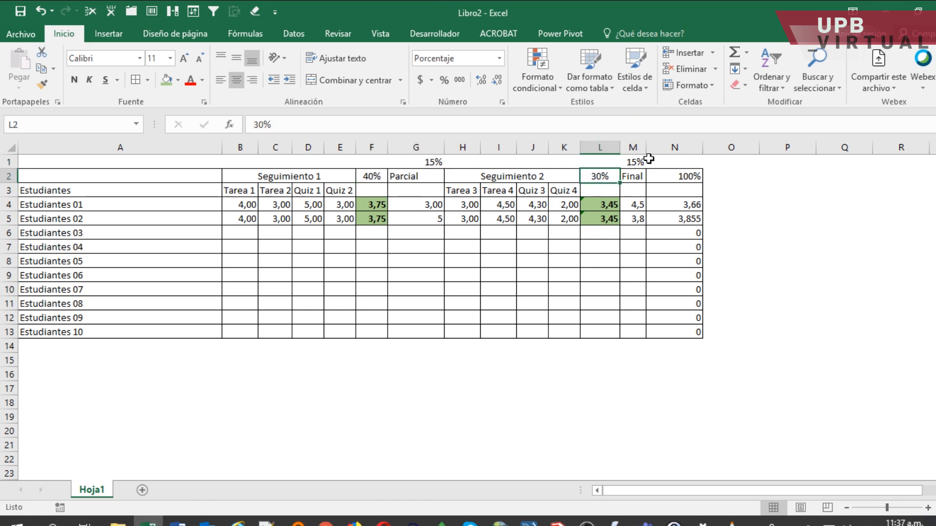
click(634, 162)
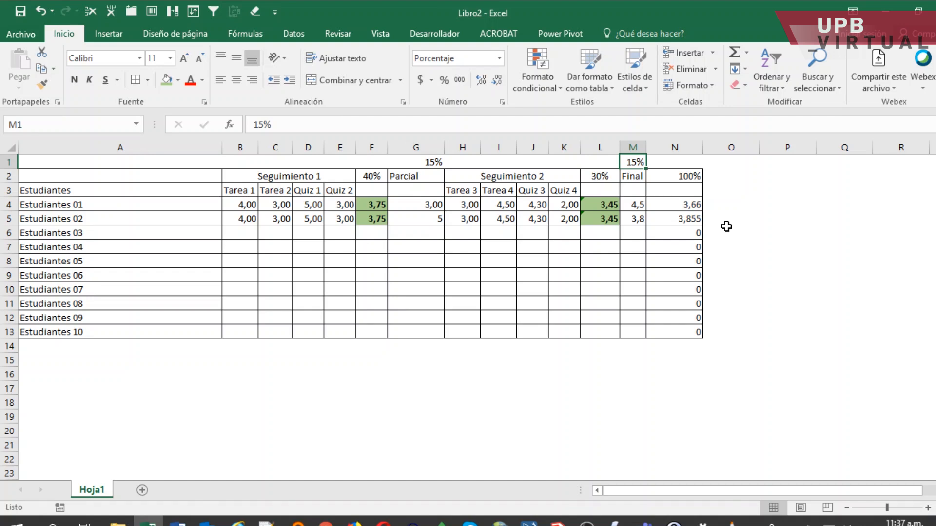
Examine the relative and absolute references in the final grade formulas of N4 and N13, and recheck N4 and N5.
click(681, 206)
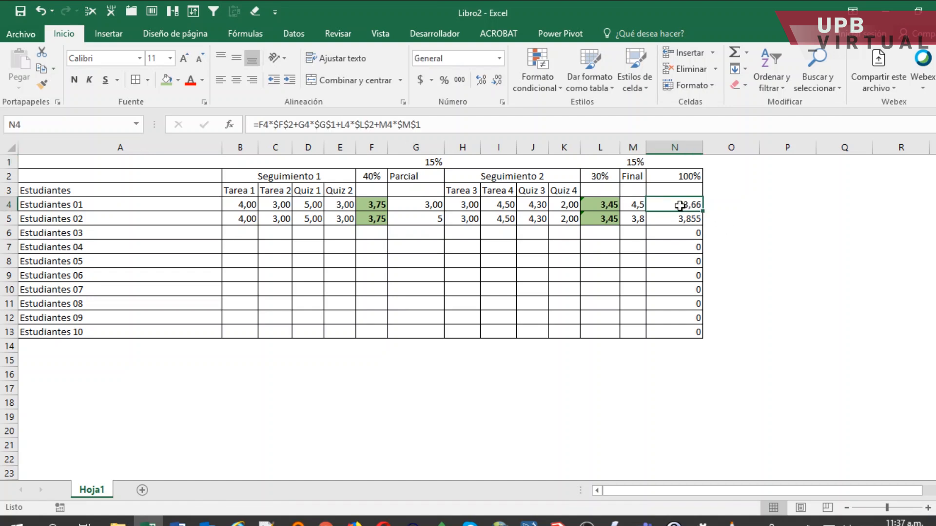
click(297, 125)
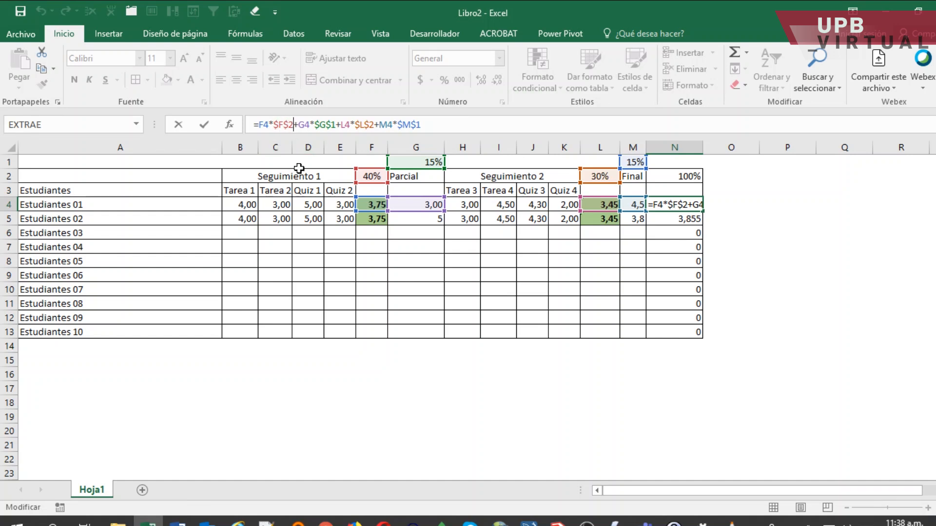
key(Return)
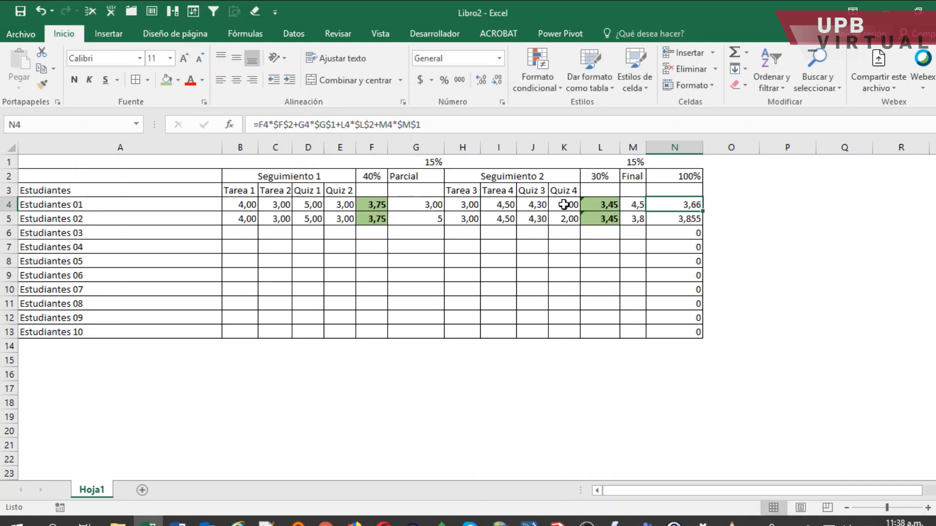
click(687, 333)
click(278, 125)
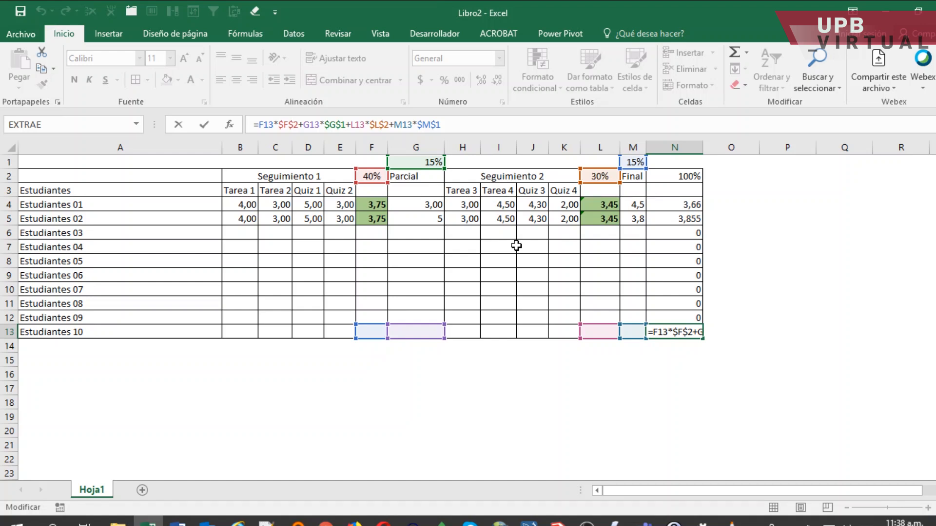
key(Return)
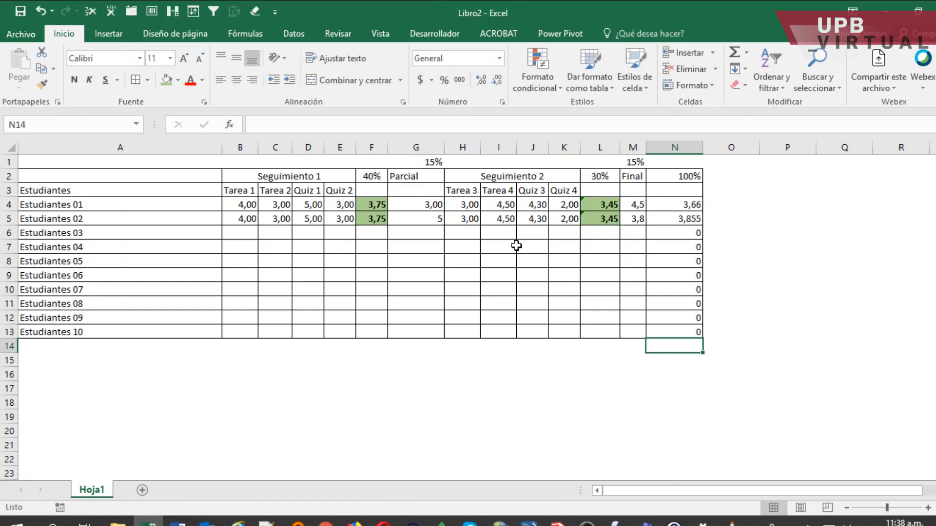
click(686, 206)
click(683, 218)
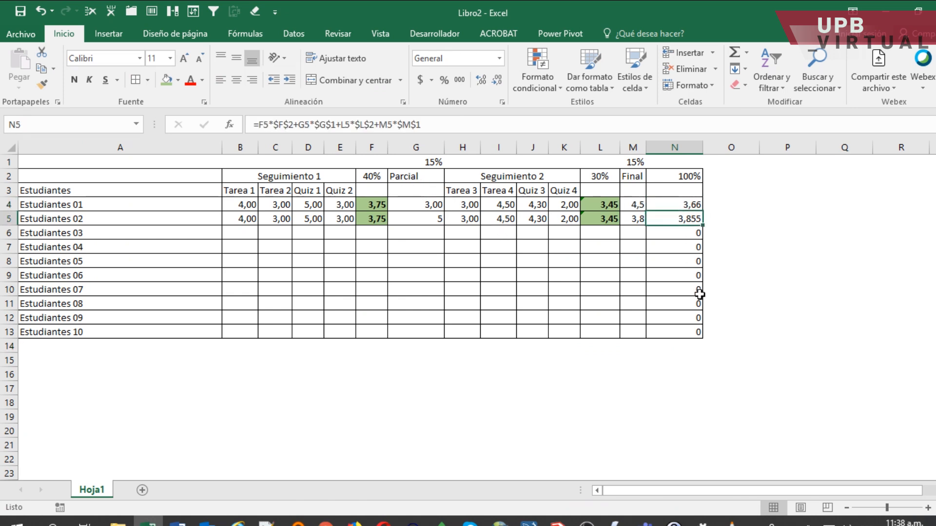